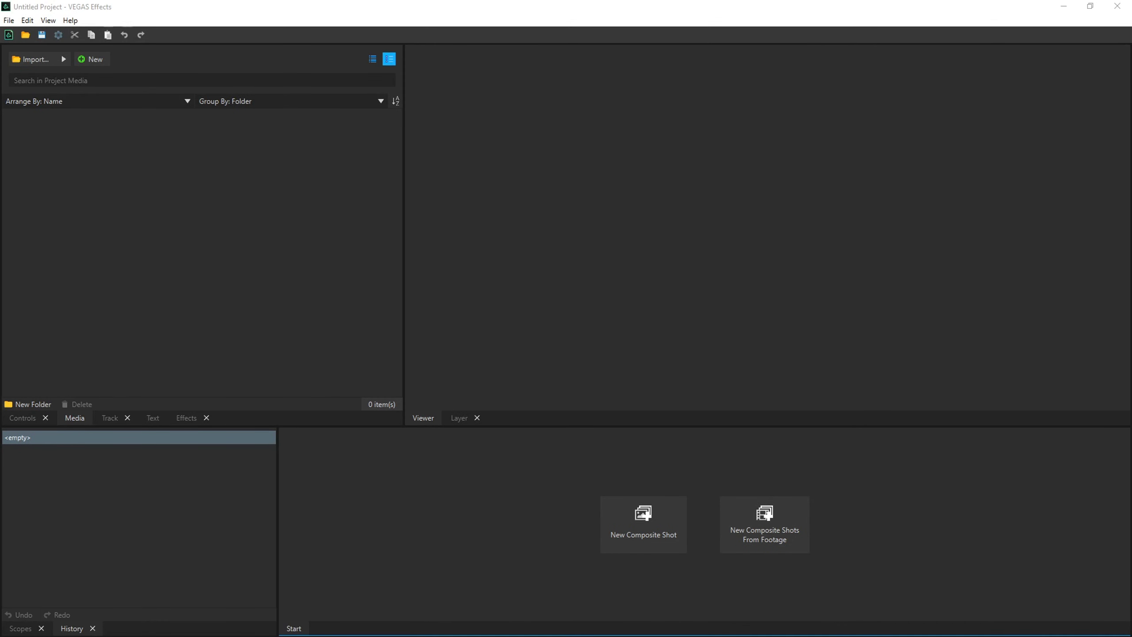
Import green screen footage.MP4, build a composite shot from it, and move to 00;00;14;11.
drag(1098, 389, 185, 189)
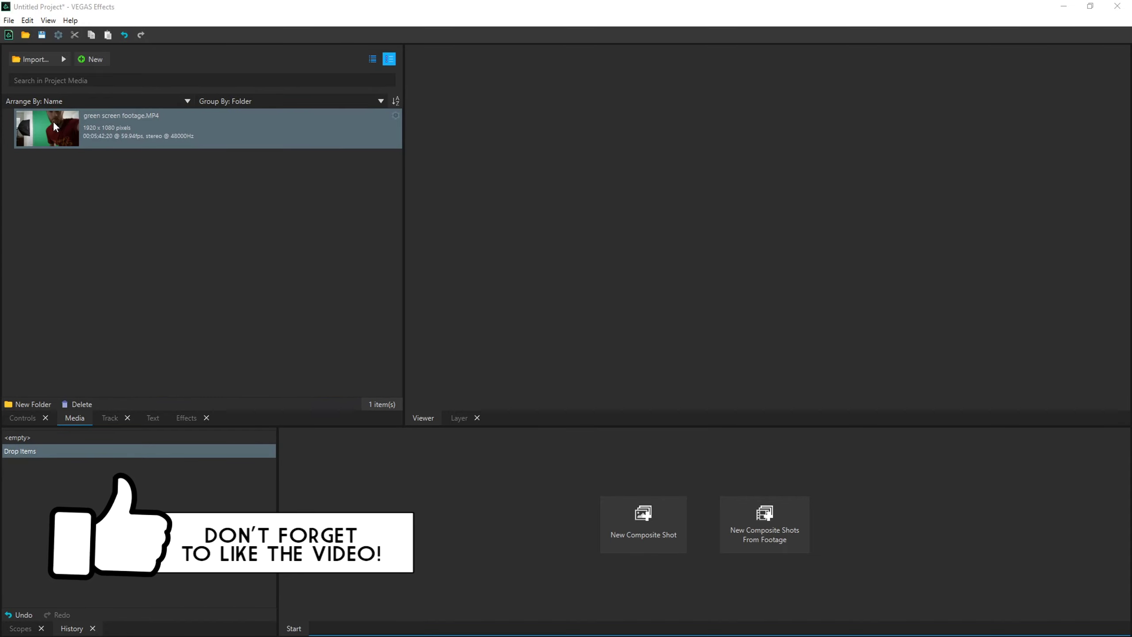
drag(54, 122, 392, 503)
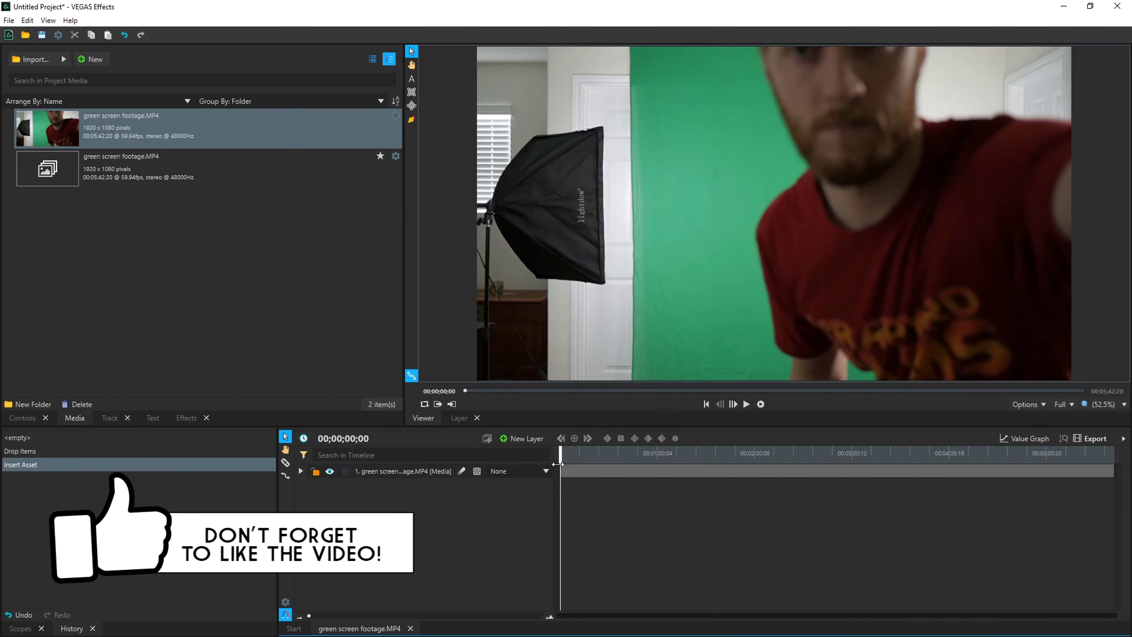
drag(560, 455, 583, 472)
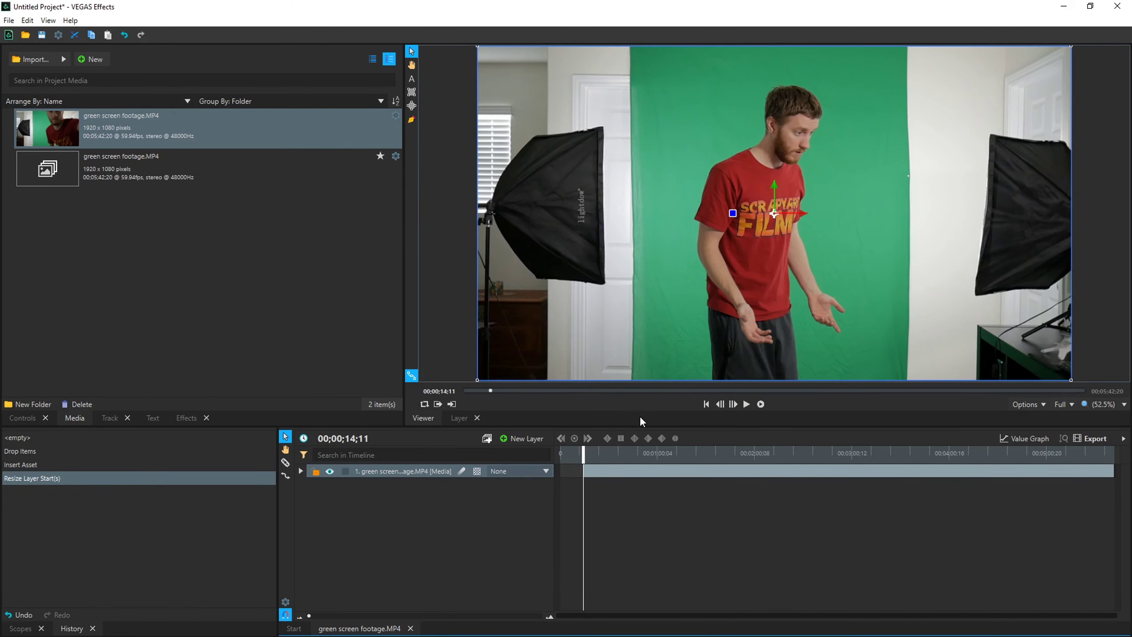
click(411, 95)
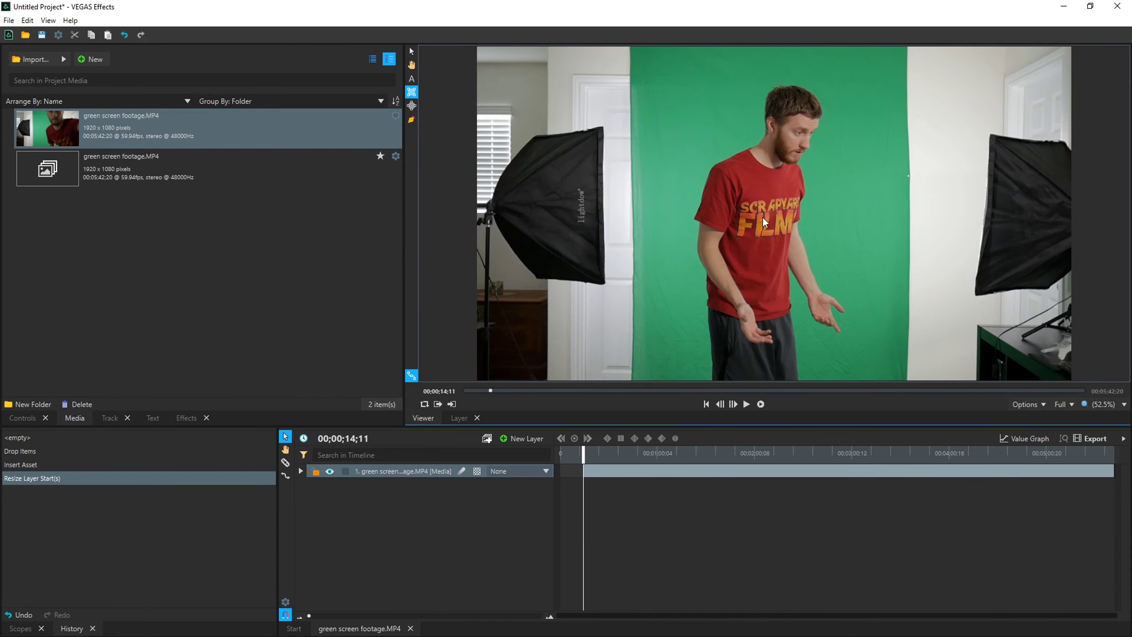
Draw a rectangular mask around the green backdrop, then apply Chroma Key (searched as 'chro') to the layer.
scroll(762, 216, down, 1)
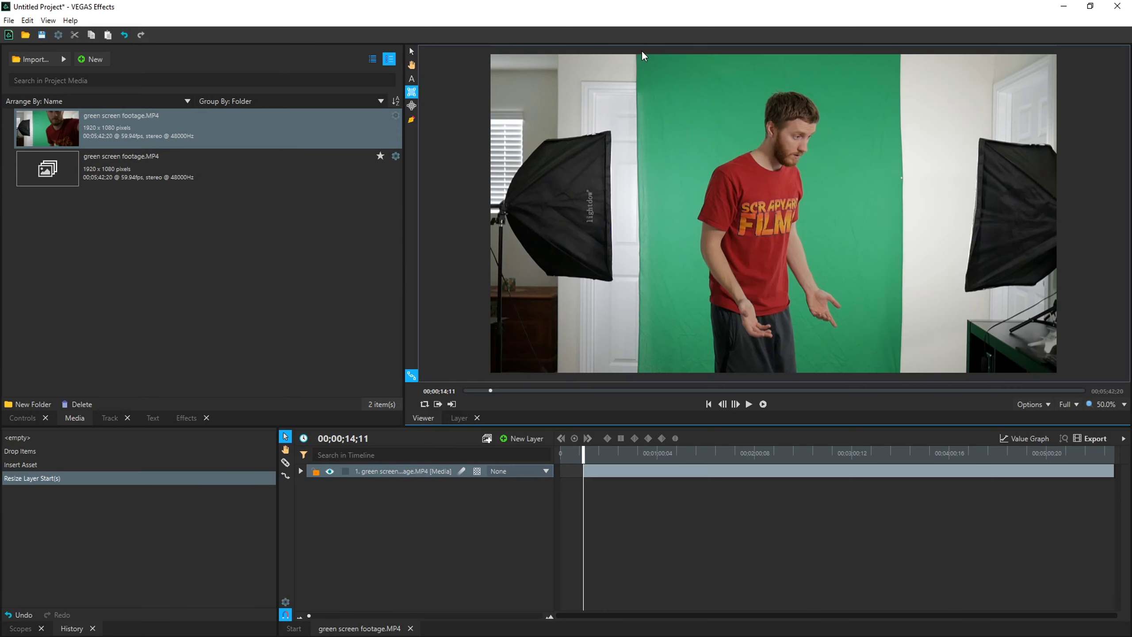
drag(646, 52, 894, 380)
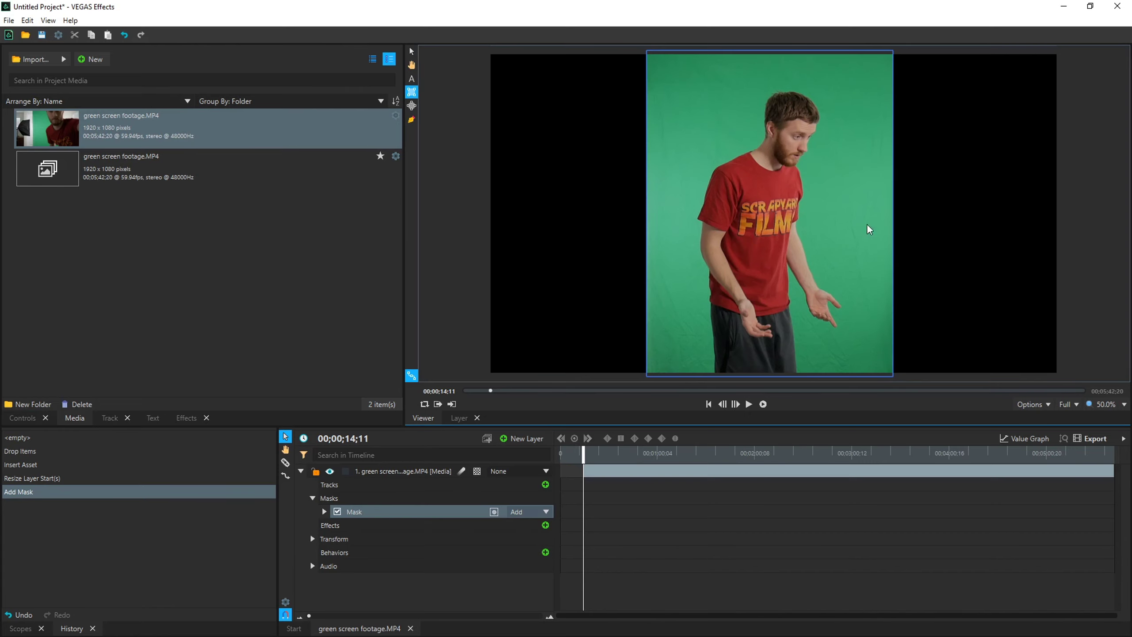
click(186, 418)
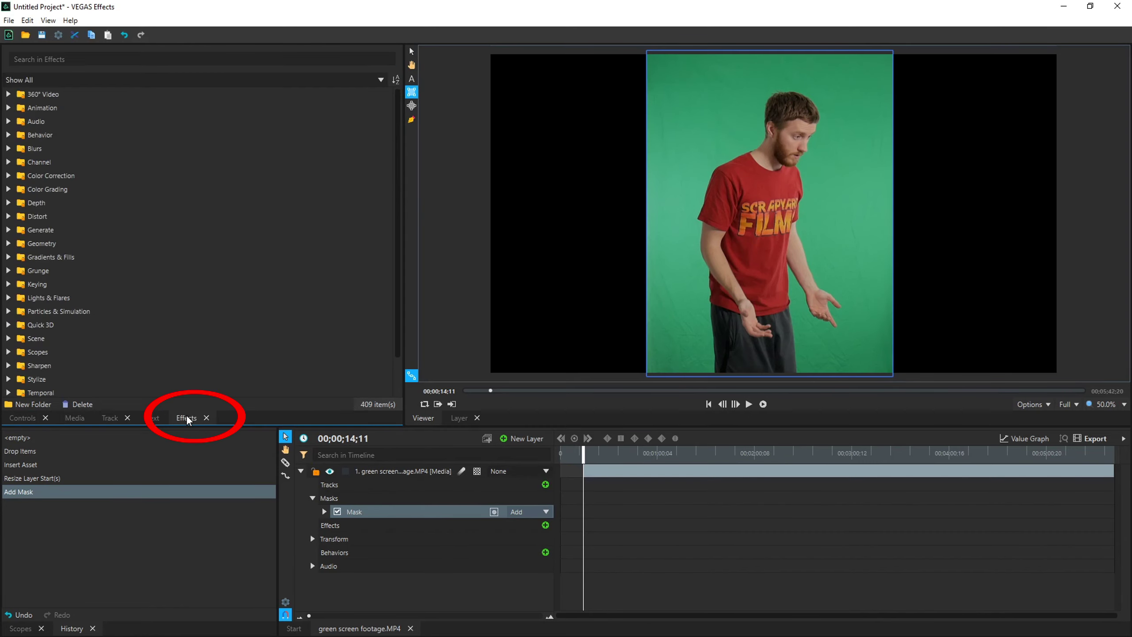
click(82, 59)
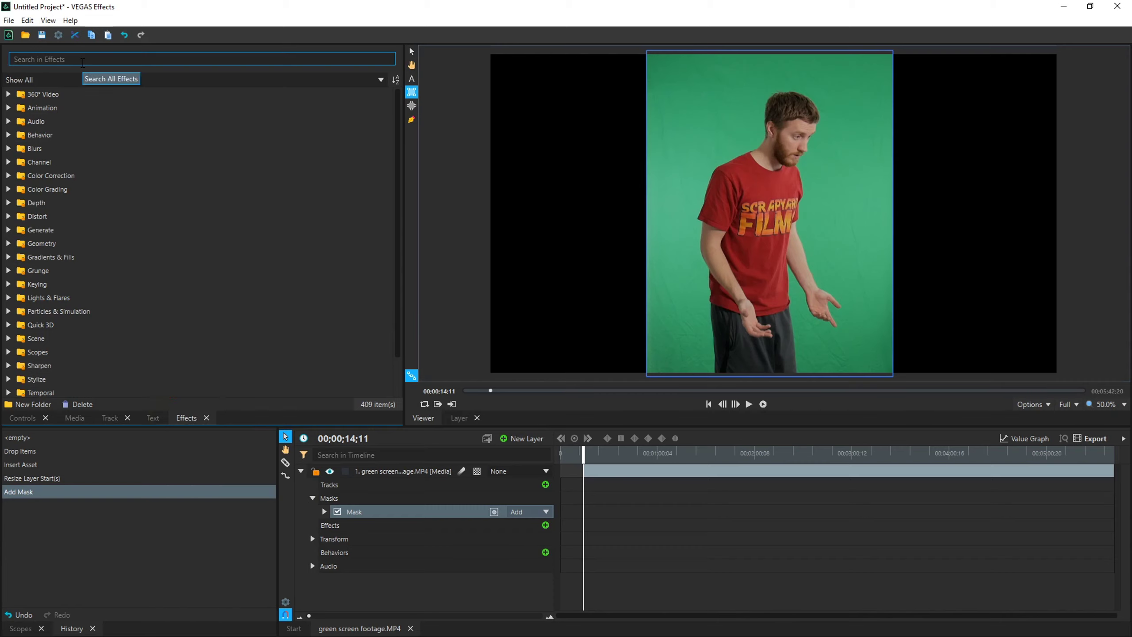
text(chro)
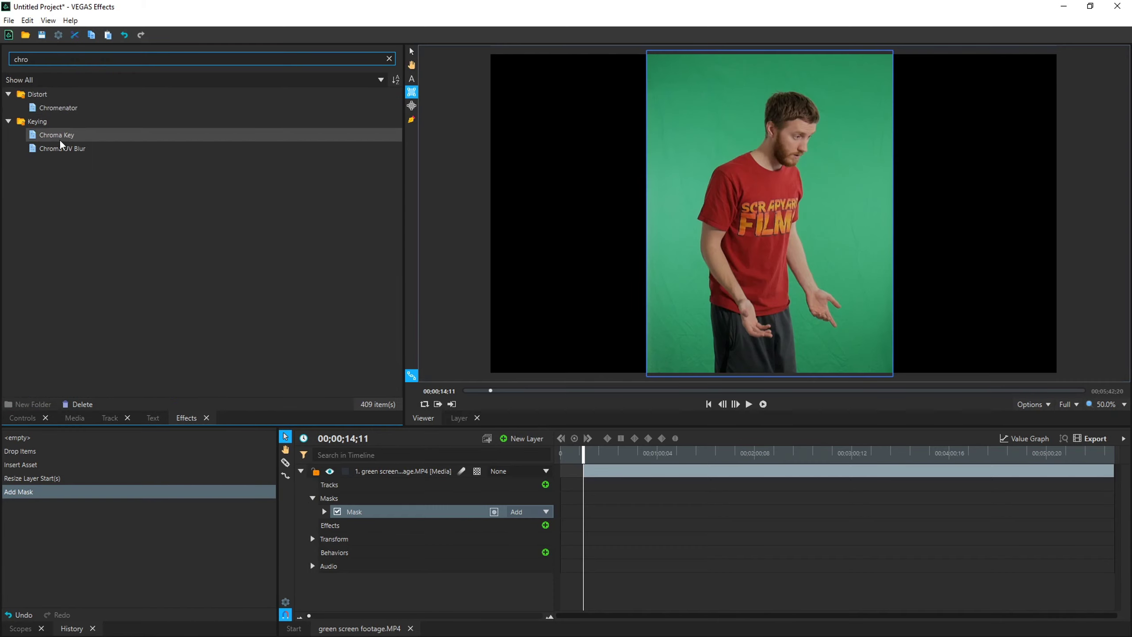
drag(49, 141, 385, 472)
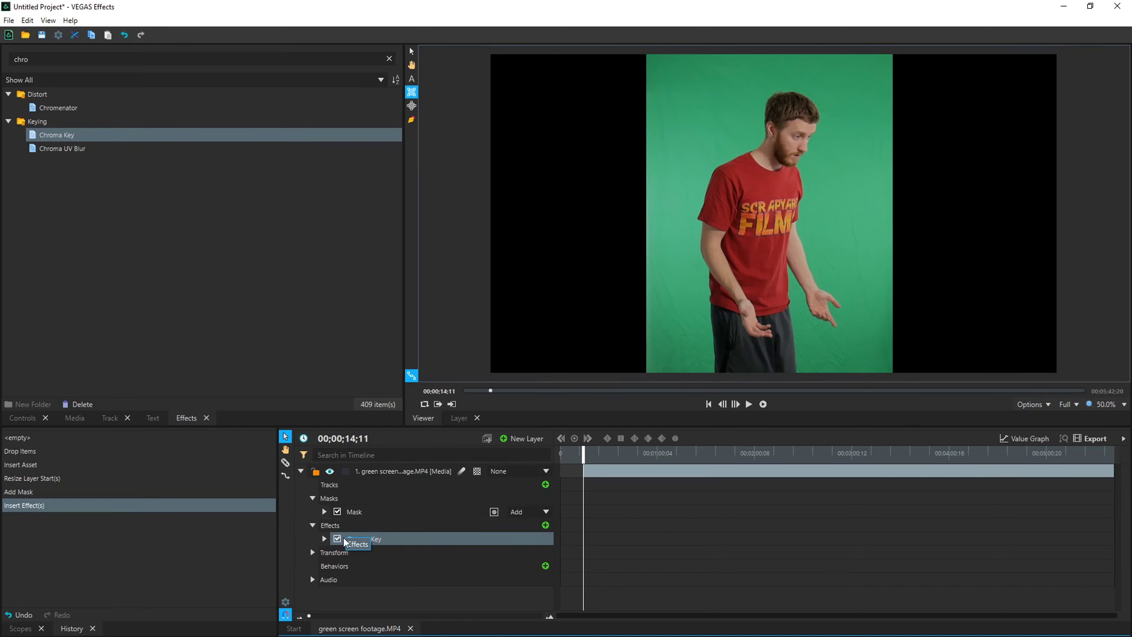
click(20, 419)
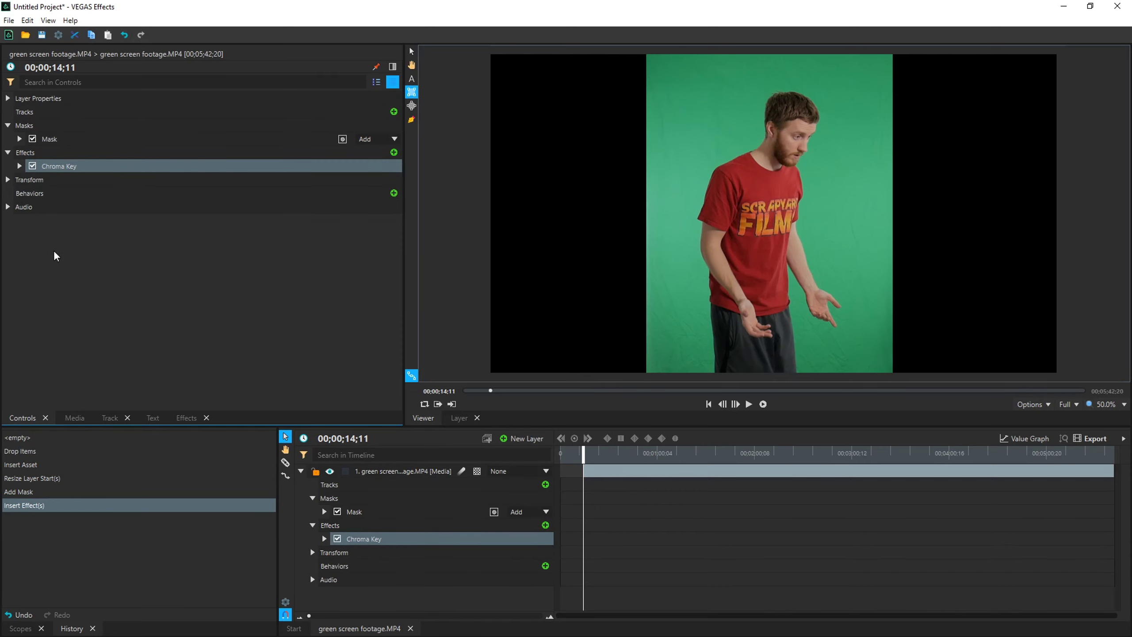
Expand the Chroma Key, Matte and Edge Color parameter groups in the layer controls.
click(19, 166)
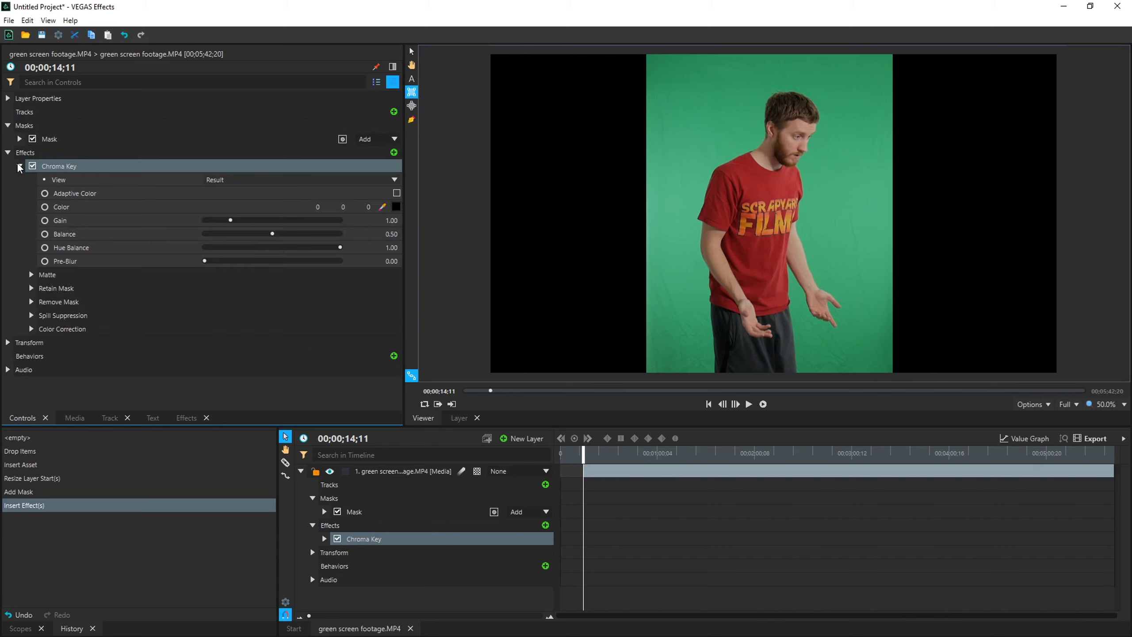
click(31, 275)
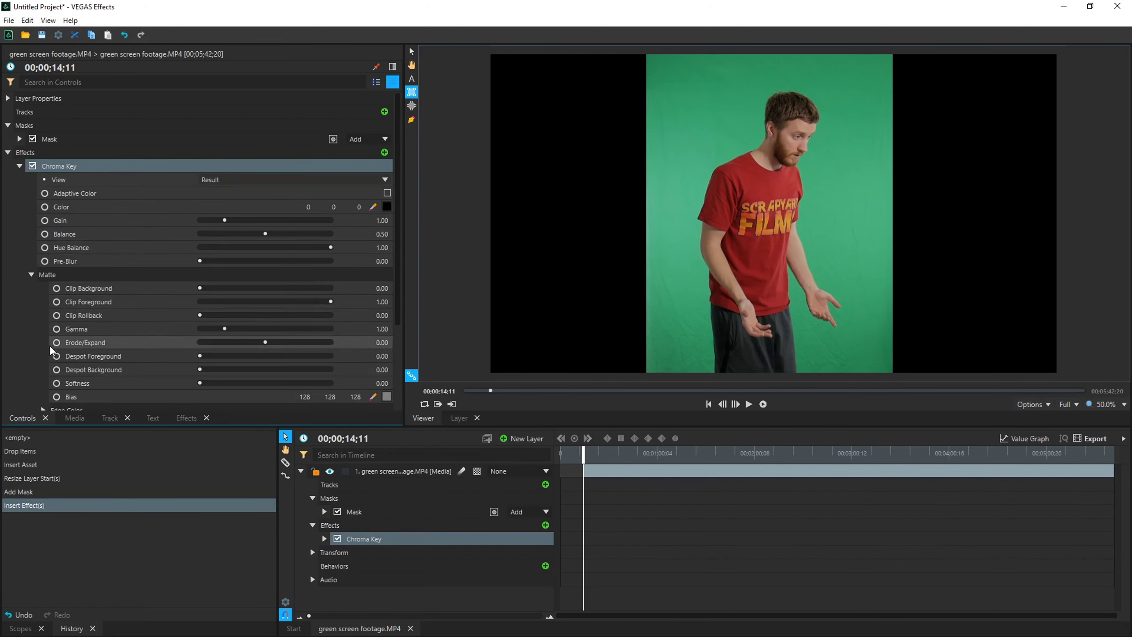
scroll(41, 388, down, 1)
click(43, 371)
scroll(43, 370, down, 1)
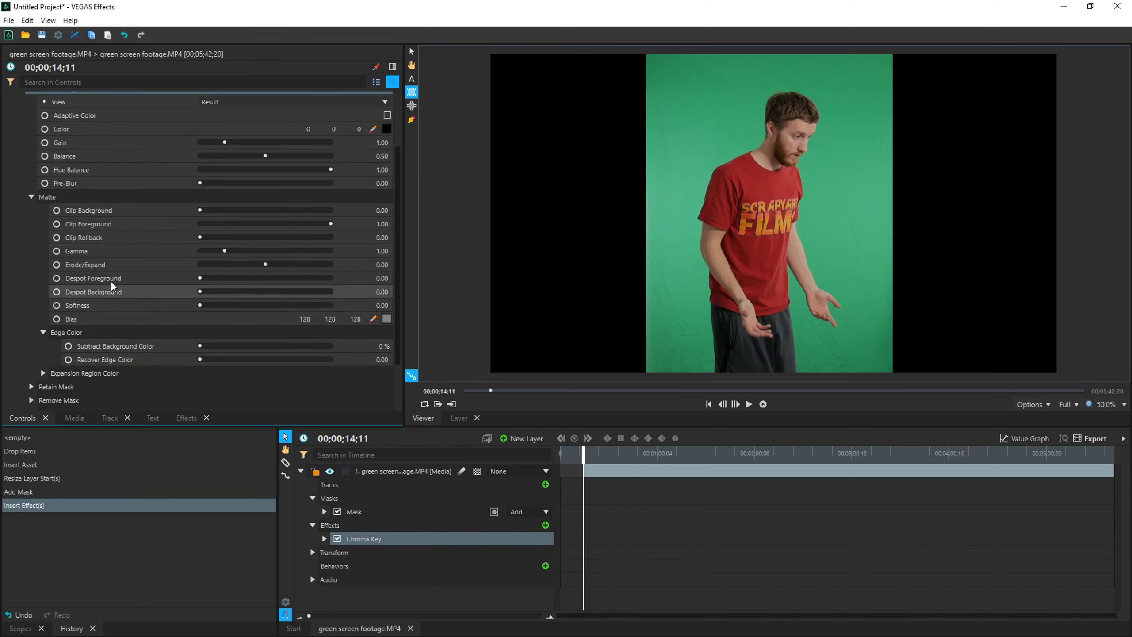
scroll(116, 286, up, 1)
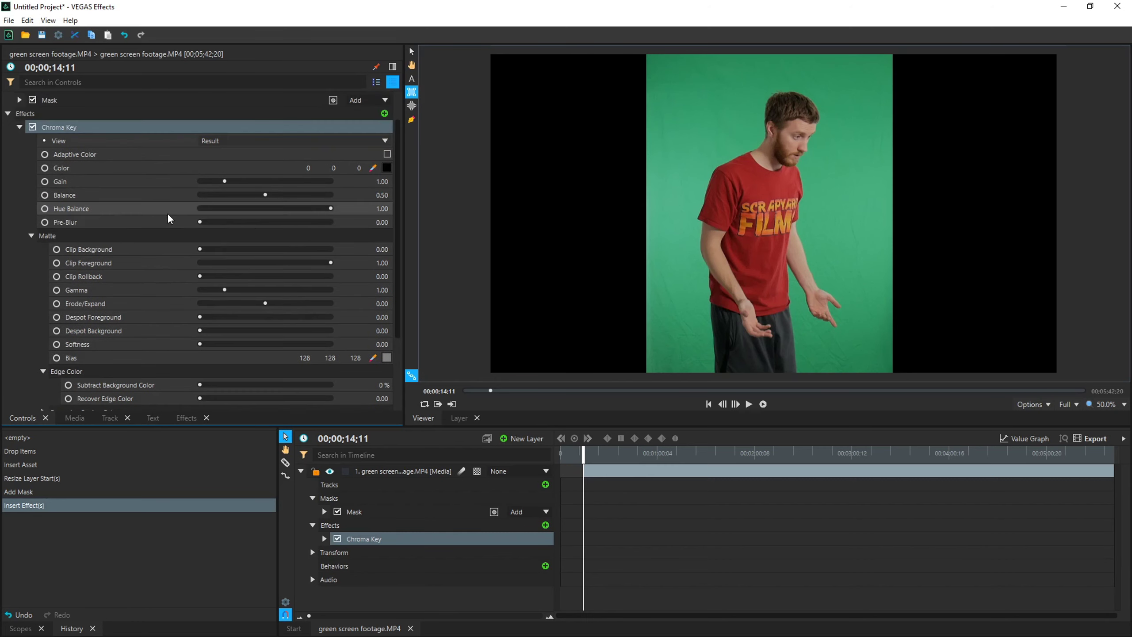
Sample the green backdrop (70, 173, 123) as the key colour with Chroma Key temporarily disabled.
click(33, 127)
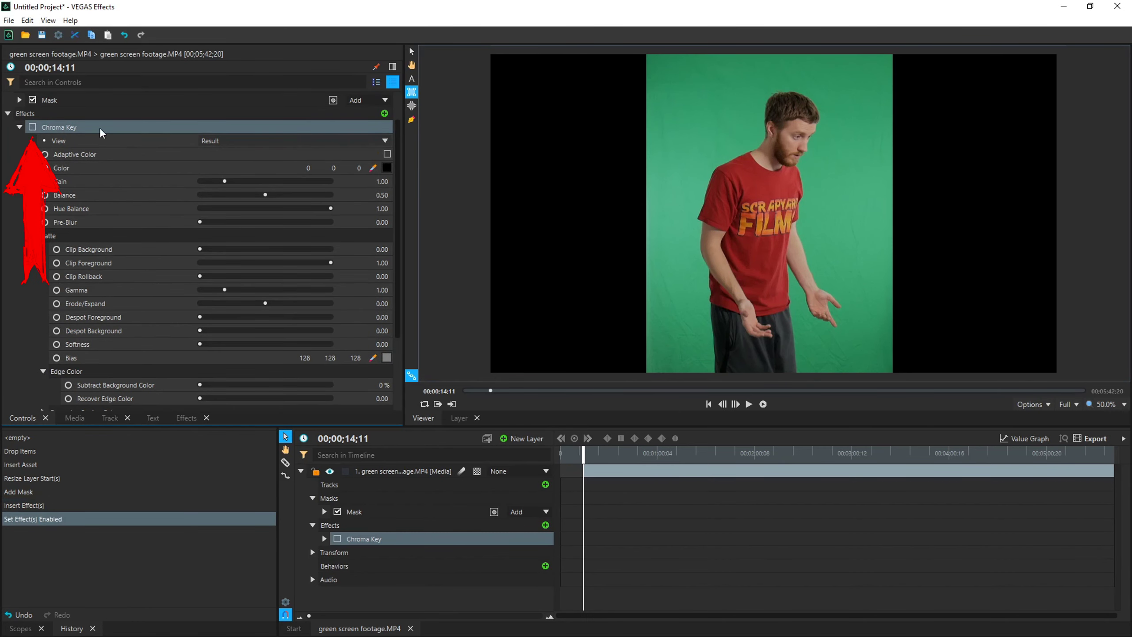
click(372, 168)
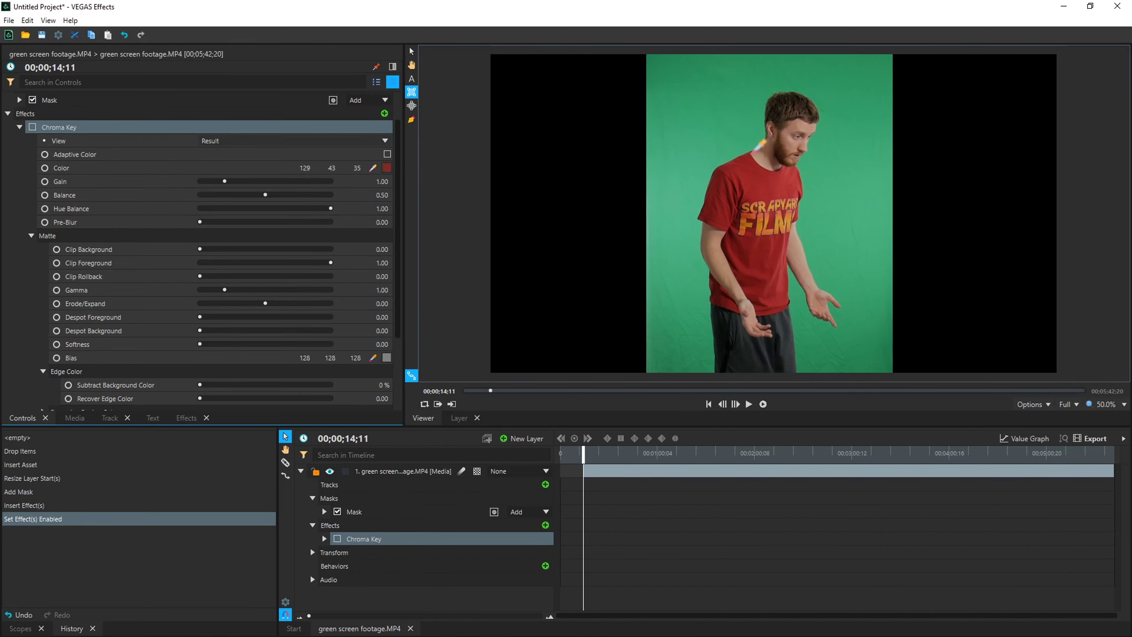
click(812, 205)
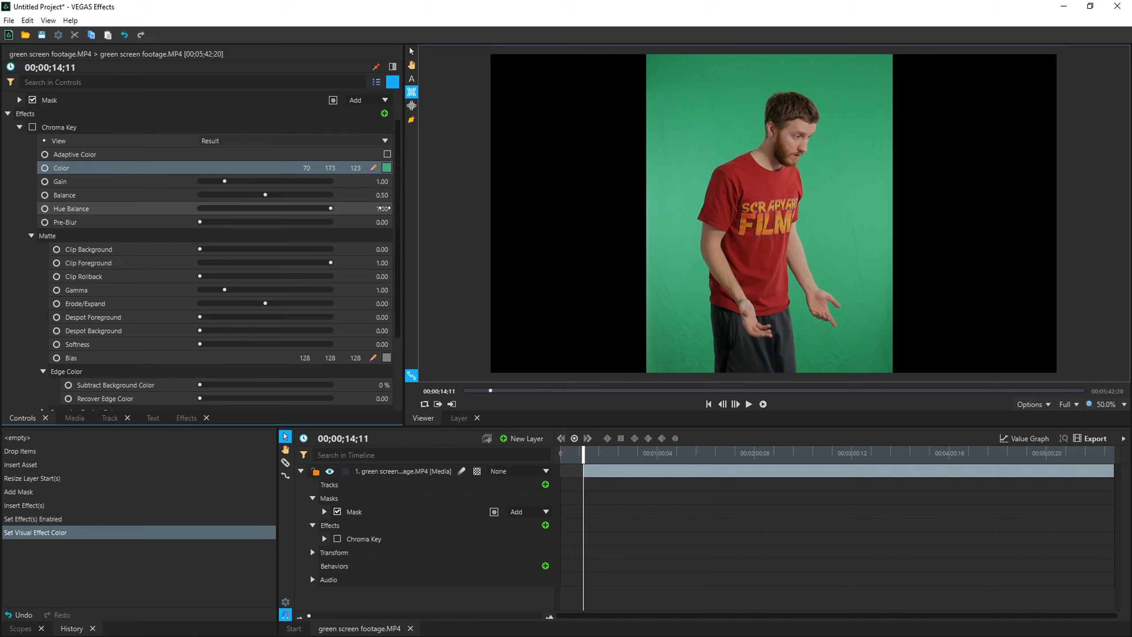
click(33, 127)
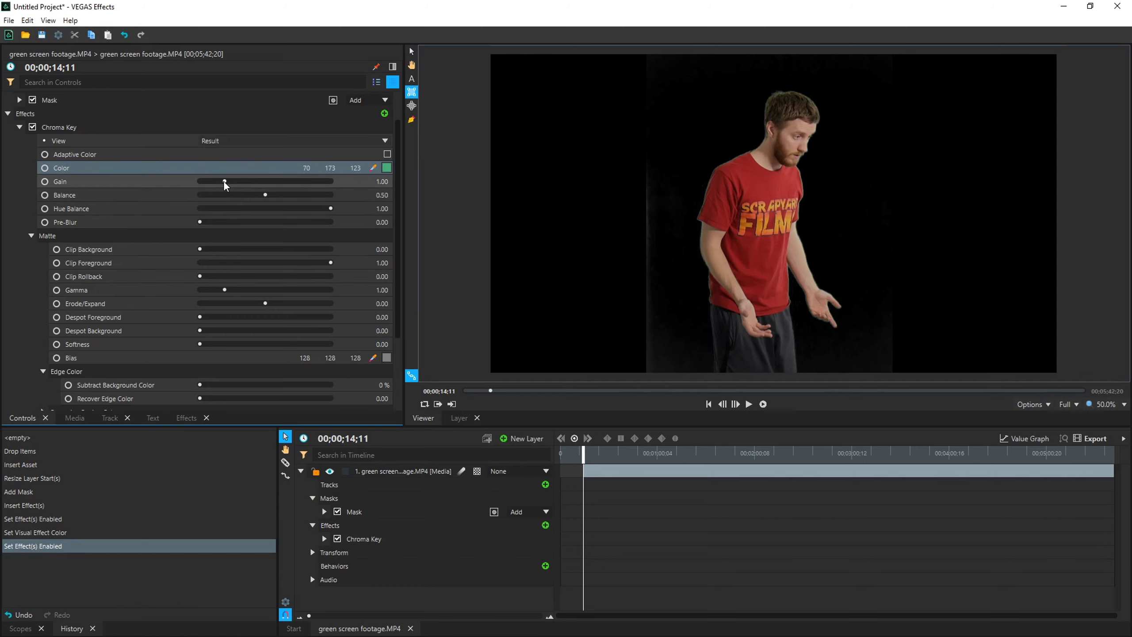
Raise the Chroma Key Gain to 5.00, zooming the viewer to inspect the edges.
drag(225, 181, 236, 183)
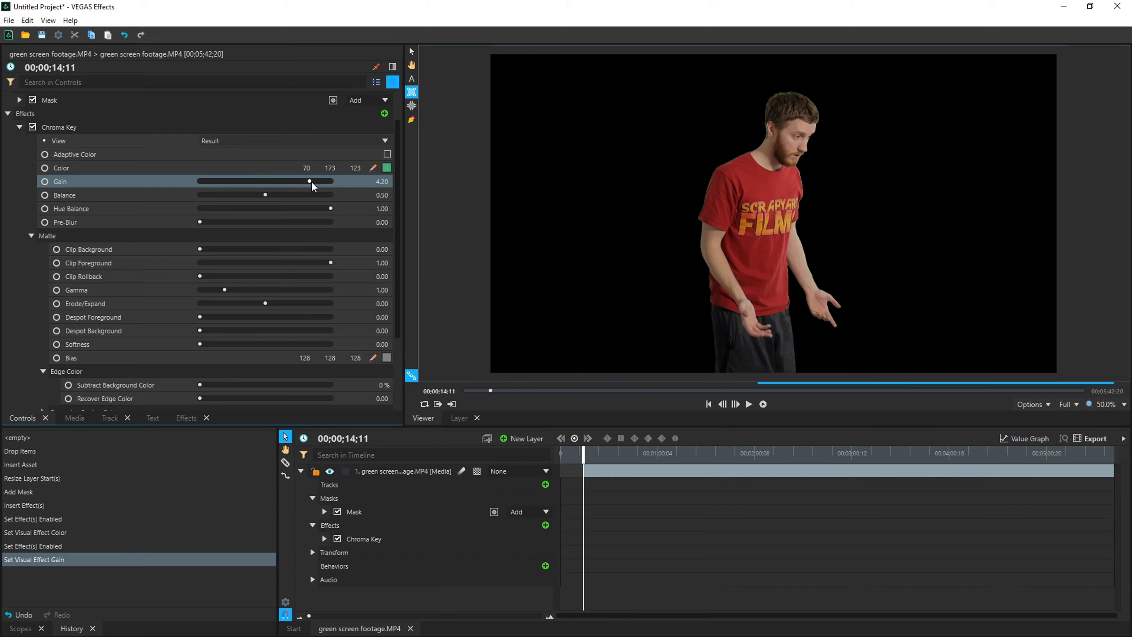
drag(326, 184, 257, 180)
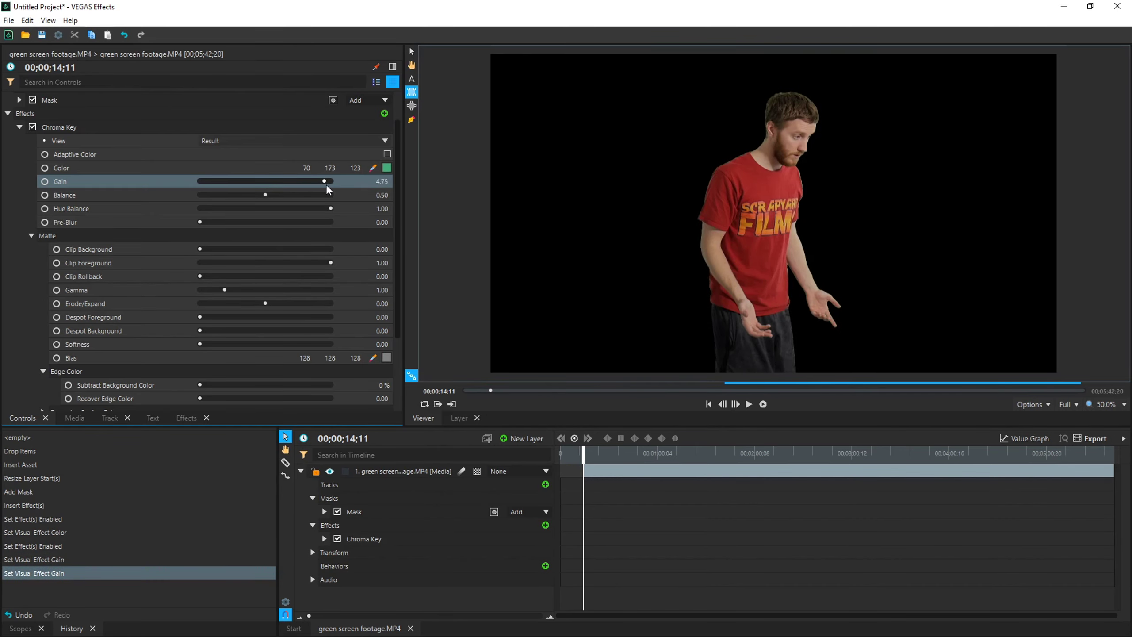
scroll(812, 157, up, 4)
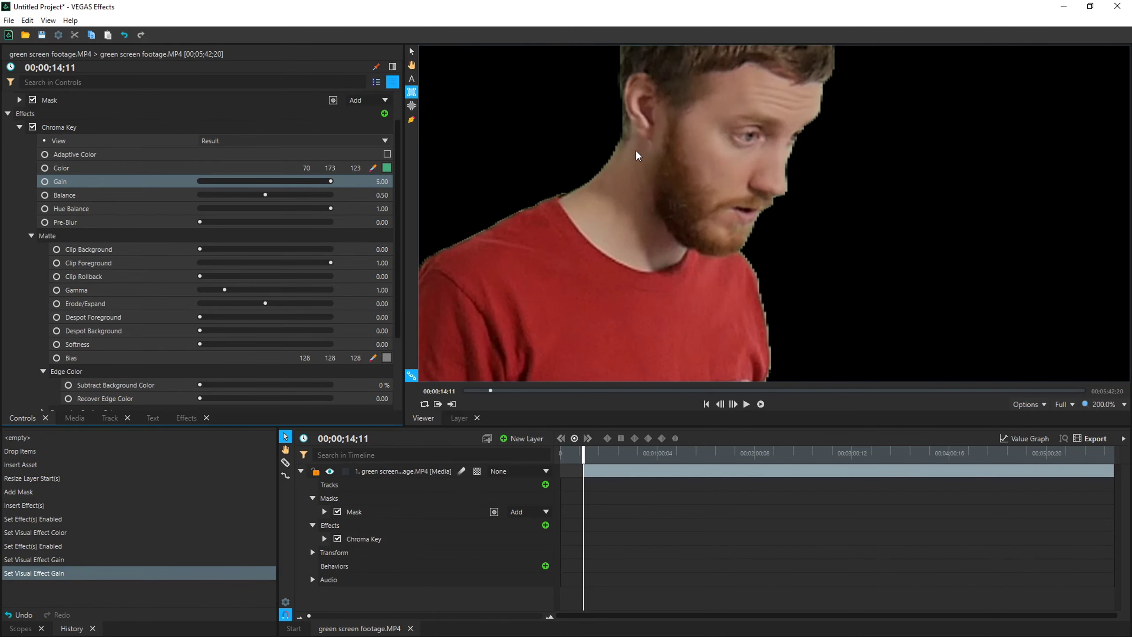
scroll(763, 166, down, 2)
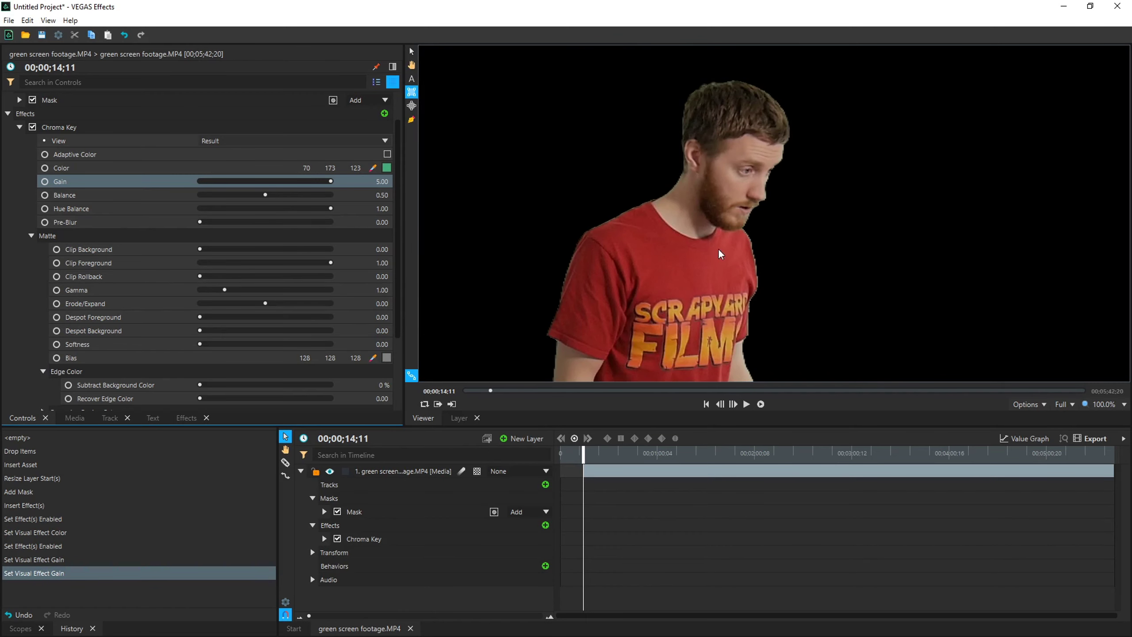
scroll(611, 151, up, 1)
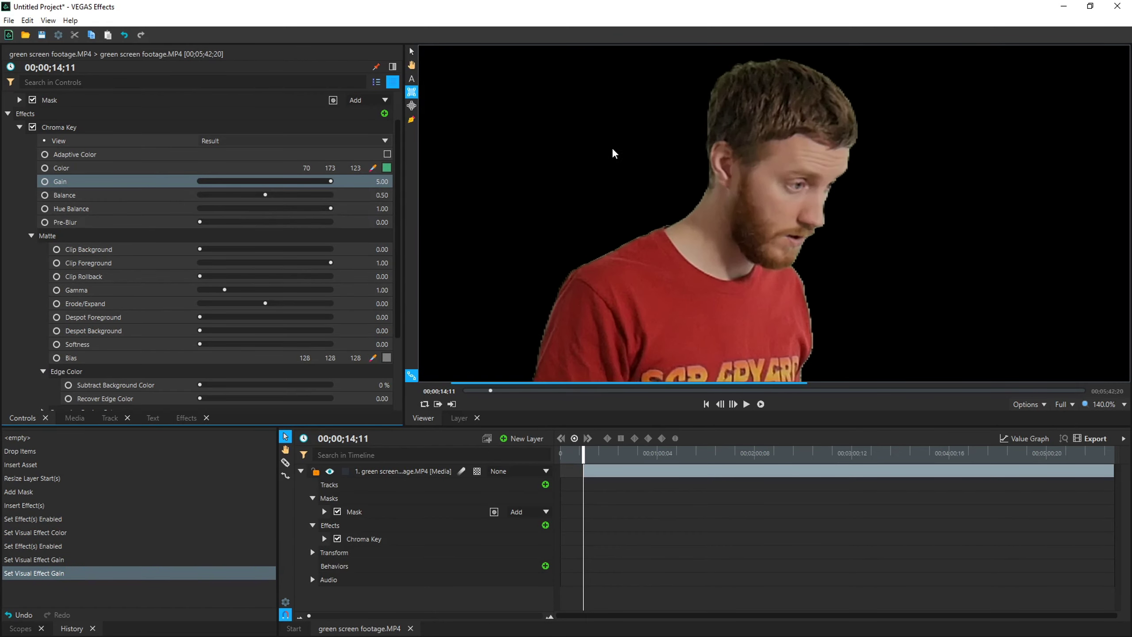
Lower the Chroma Key Balance to 0.00.
drag(265, 194, 196, 196)
scroll(841, 297, up, 2)
scroll(842, 297, up, 3)
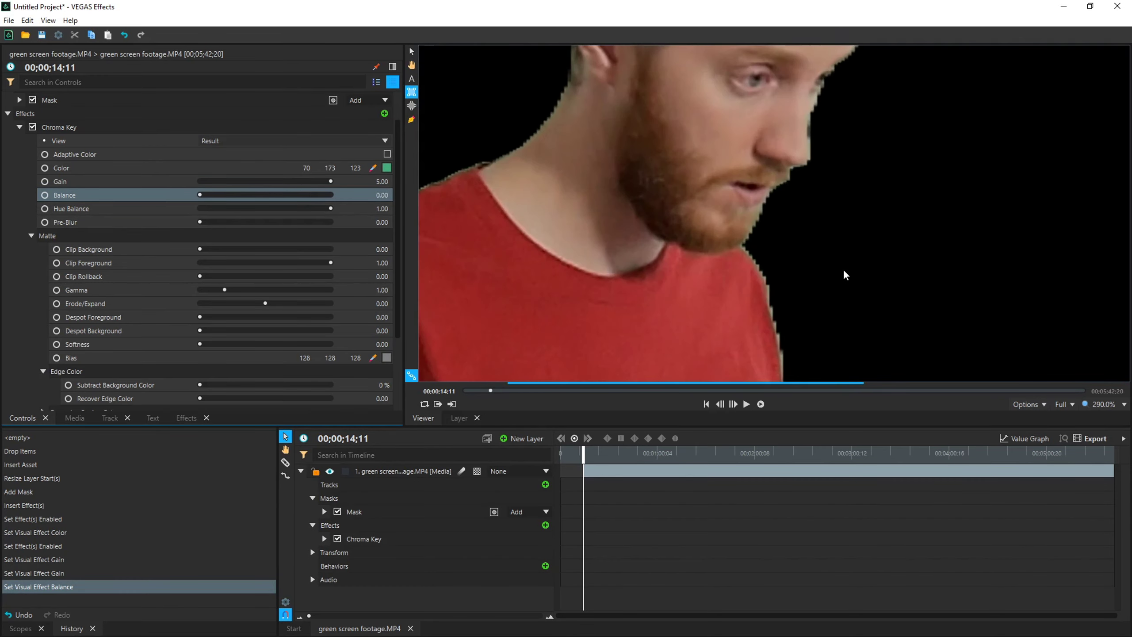
click(214, 195)
Set Balance to 1.00, test higher Pre-Blur values, then leave Pre-Blur at 1.00.
drag(196, 194, 335, 208)
drag(200, 223, 260, 222)
scroll(762, 260, down, 2)
scroll(762, 260, down, 20)
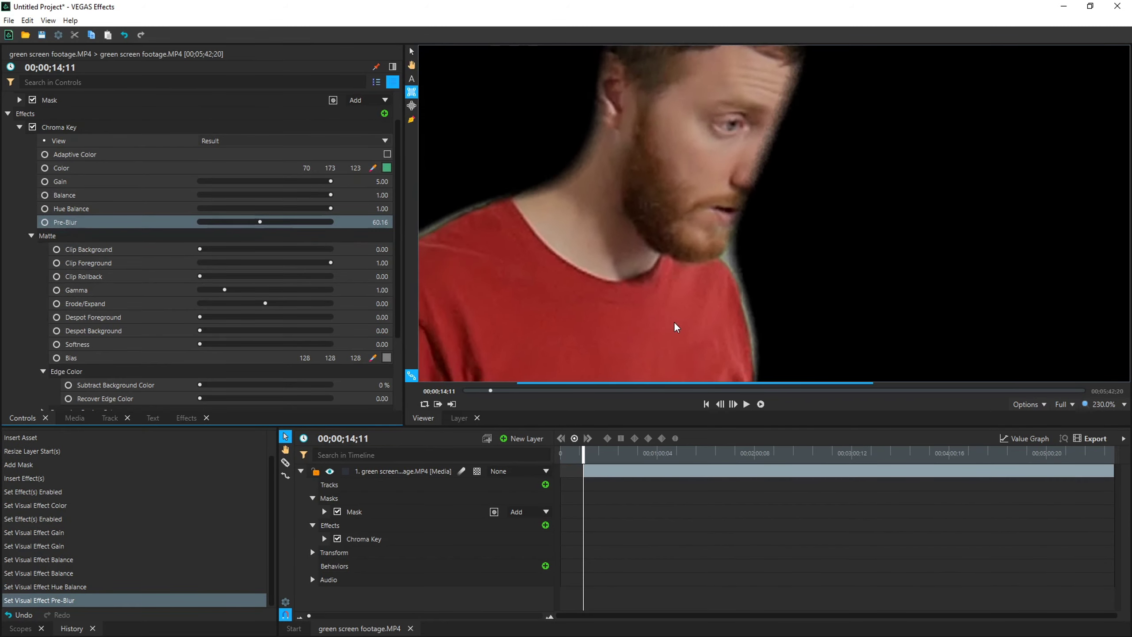
scroll(716, 114, up, 3)
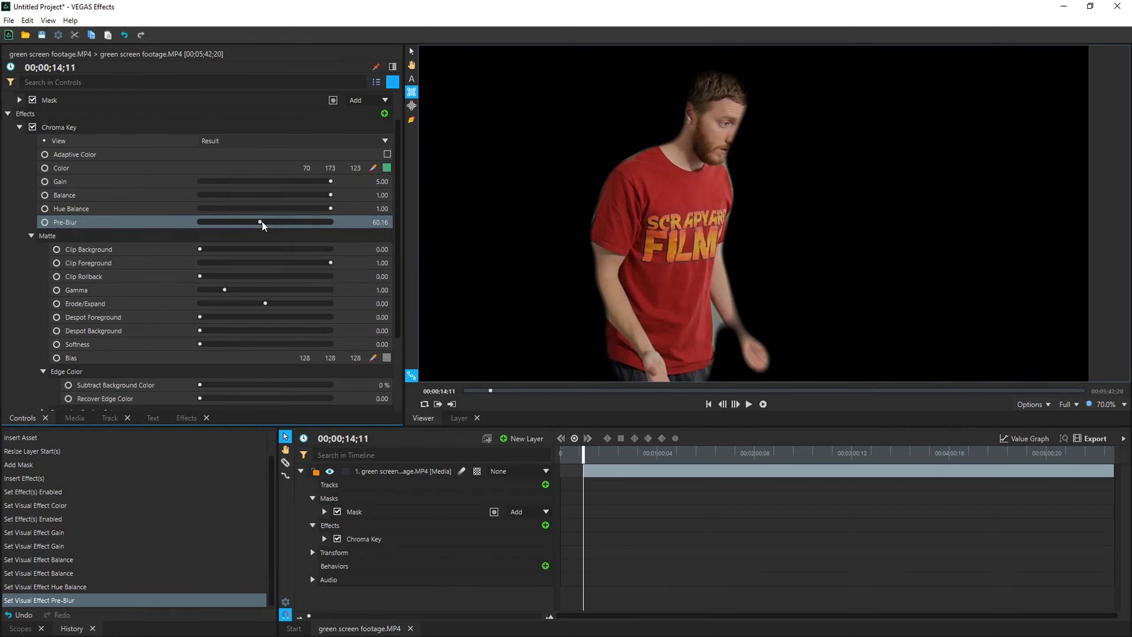
drag(260, 221, 201, 222)
scroll(704, 178, up, 6)
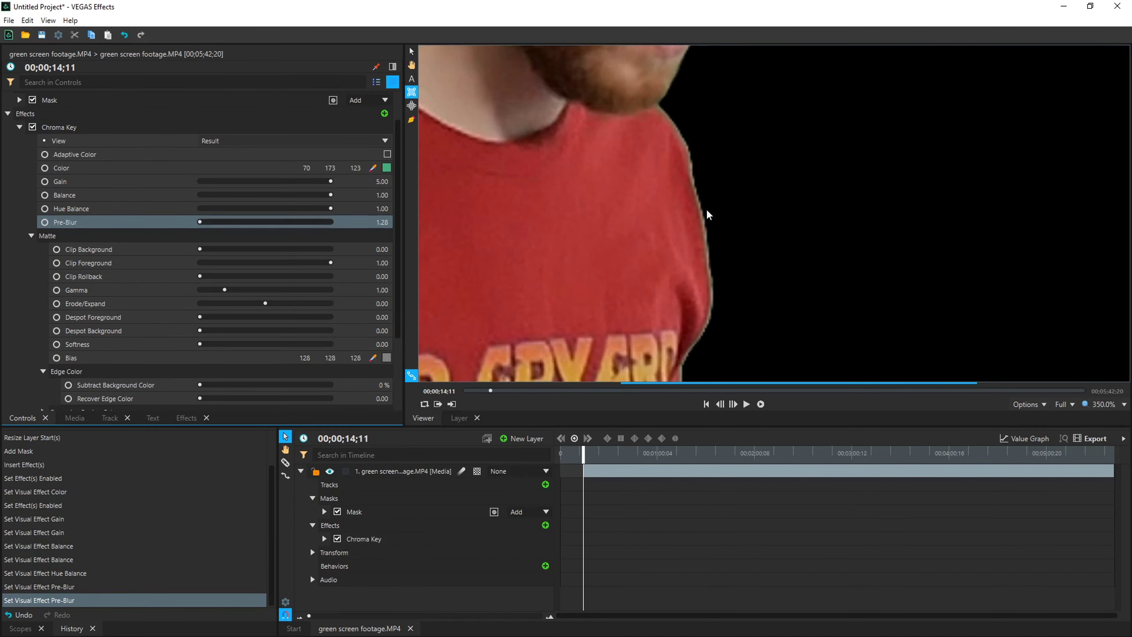
click(200, 221)
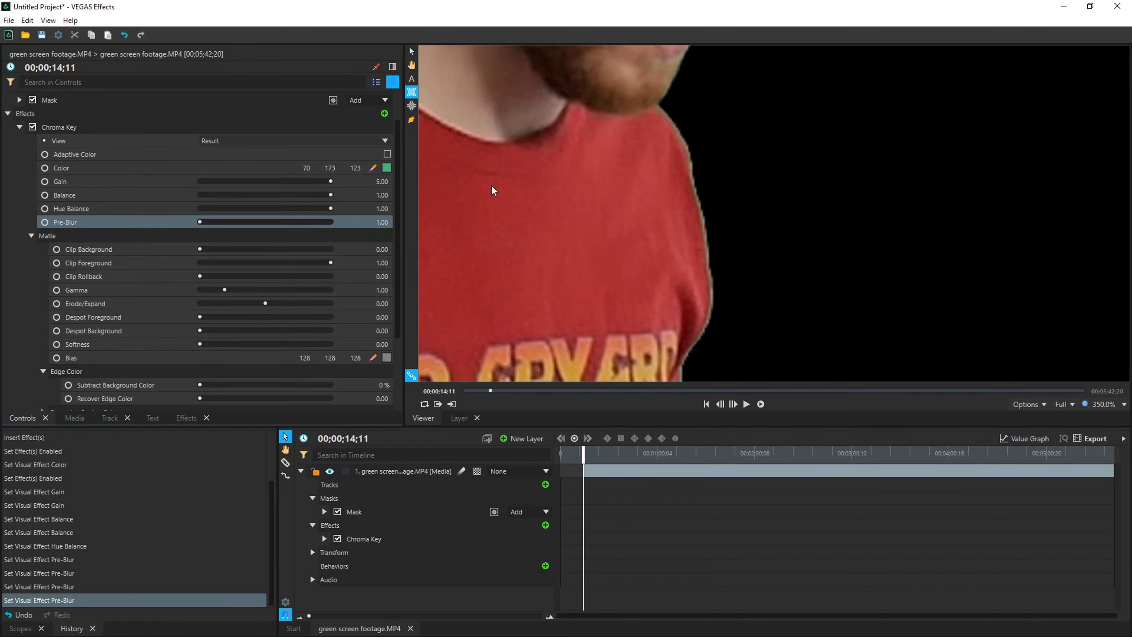
scroll(490, 184, down, 5)
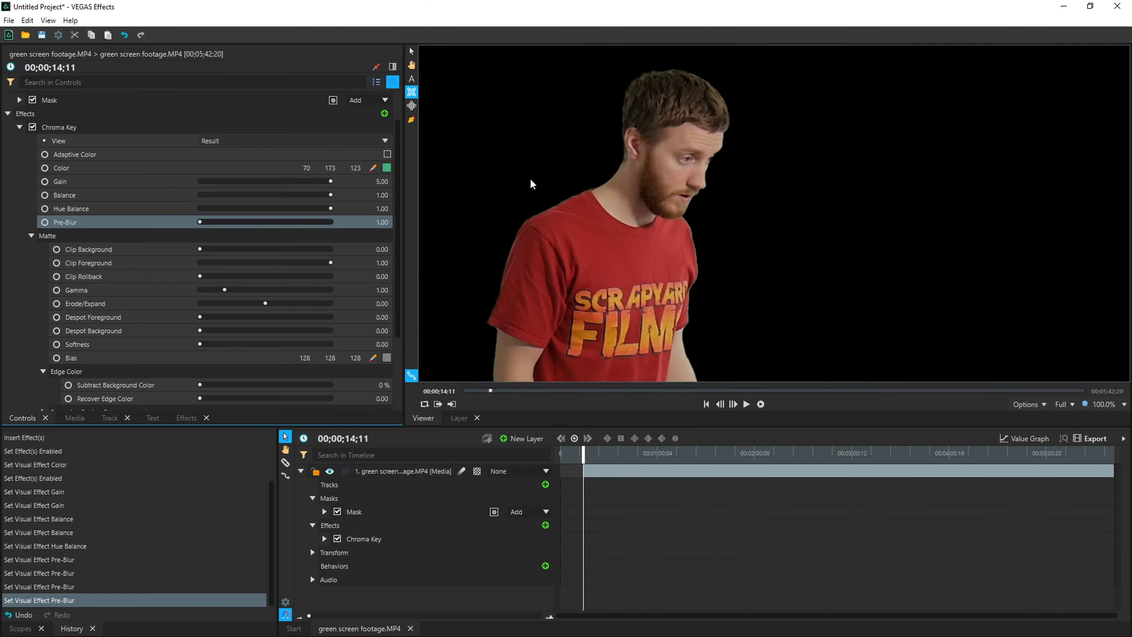
Enlarge the preview and settle the matte Clip Background at 0.25.
scroll(276, 190, down, 3)
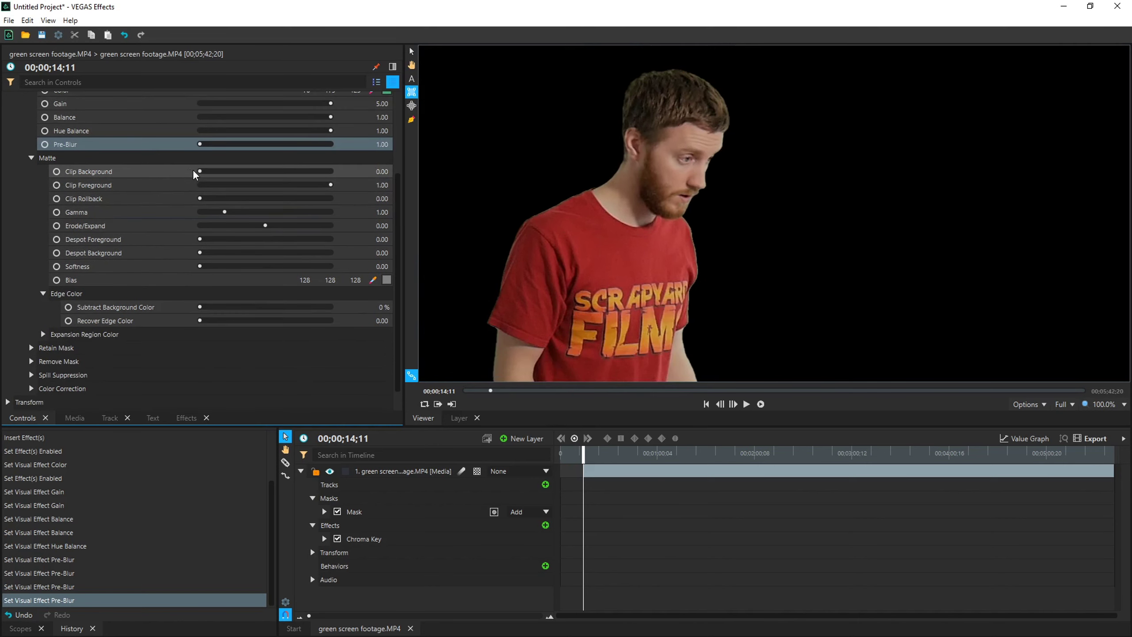
key(equal)
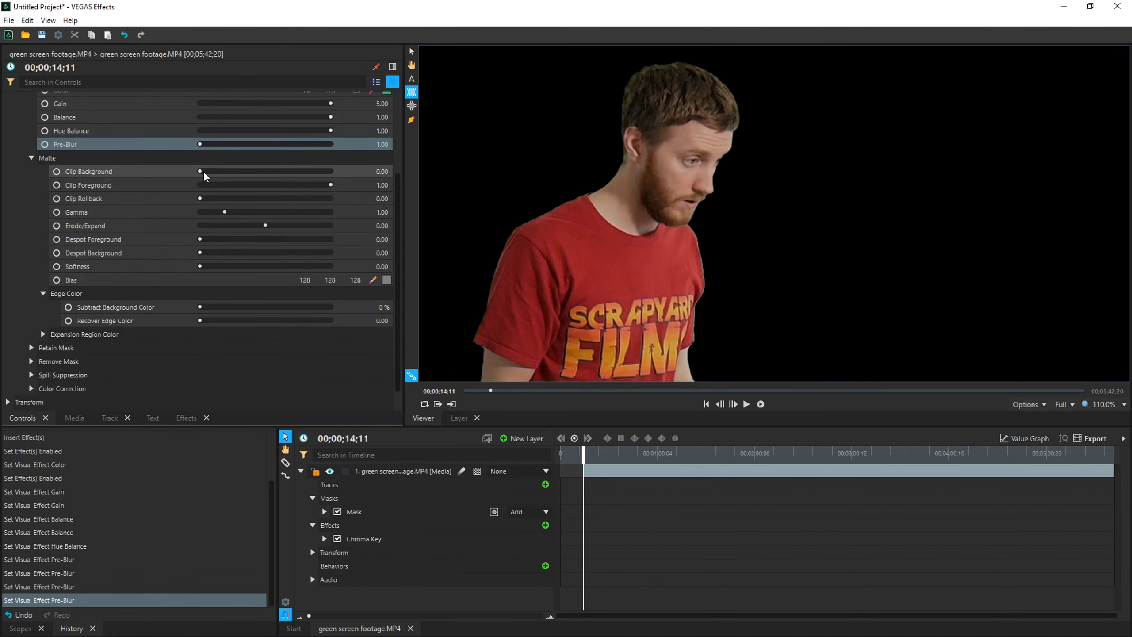
drag(204, 173, 301, 178)
scroll(669, 70, up, 5)
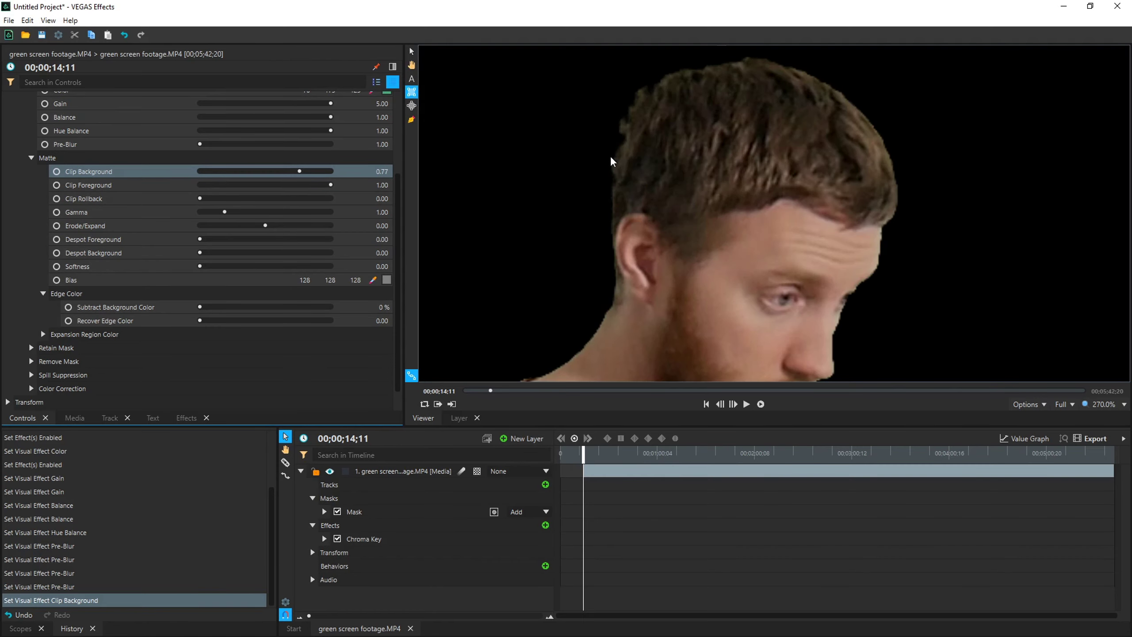
scroll(844, 154, down, 4)
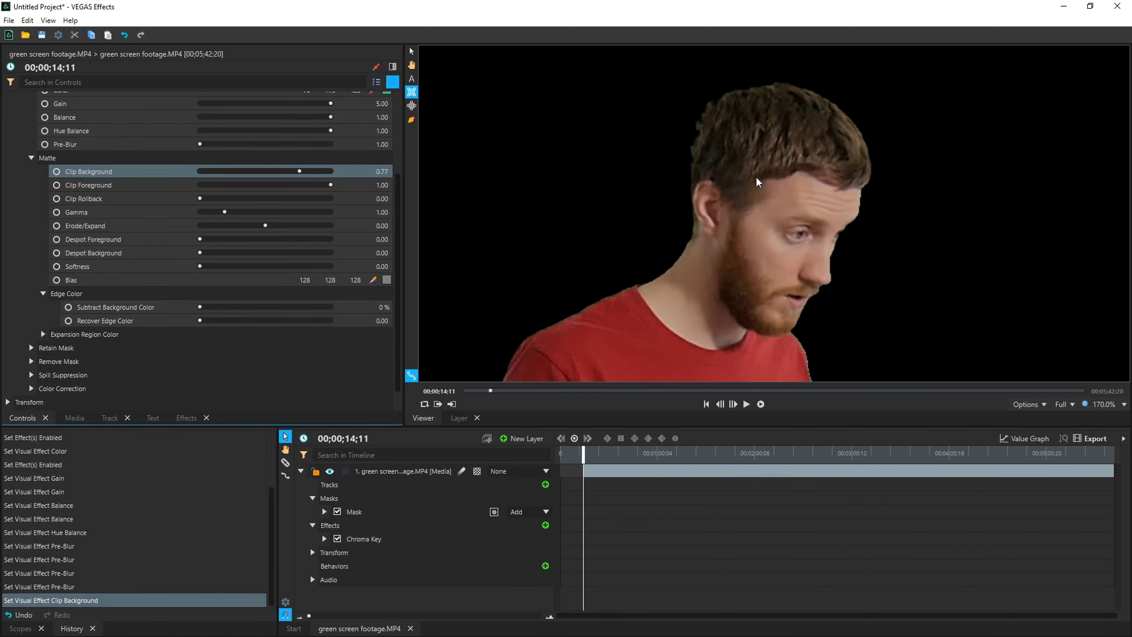
drag(300, 175, 230, 173)
Lower Clip Foreground to 0.45 while checking the shirt edges.
scroll(859, 245, up, 6)
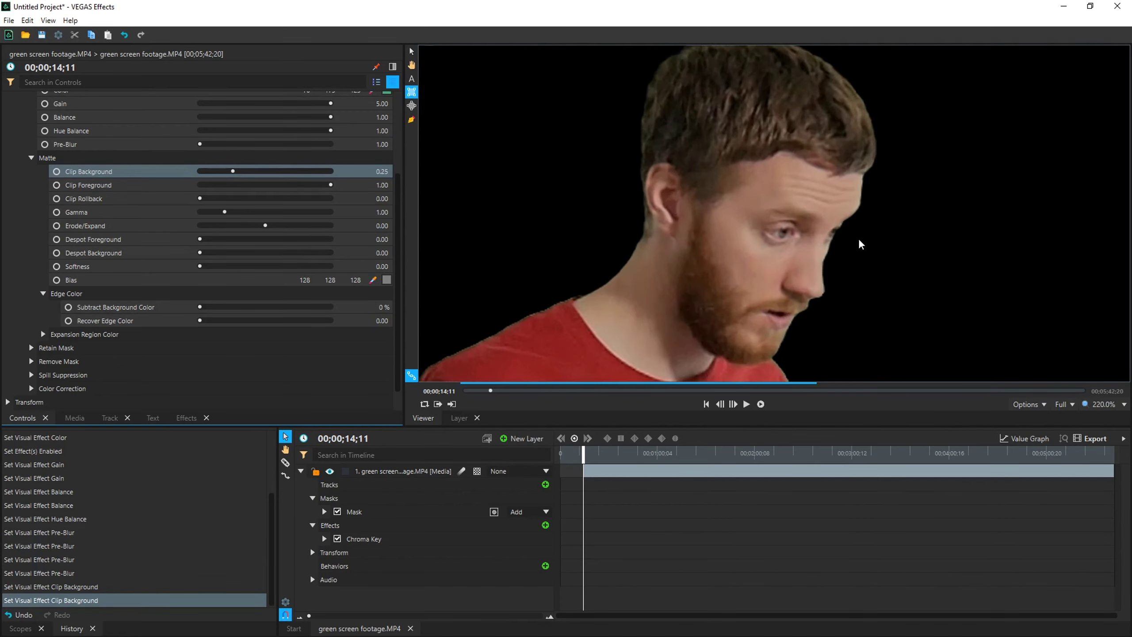
scroll(832, 285, down, 3)
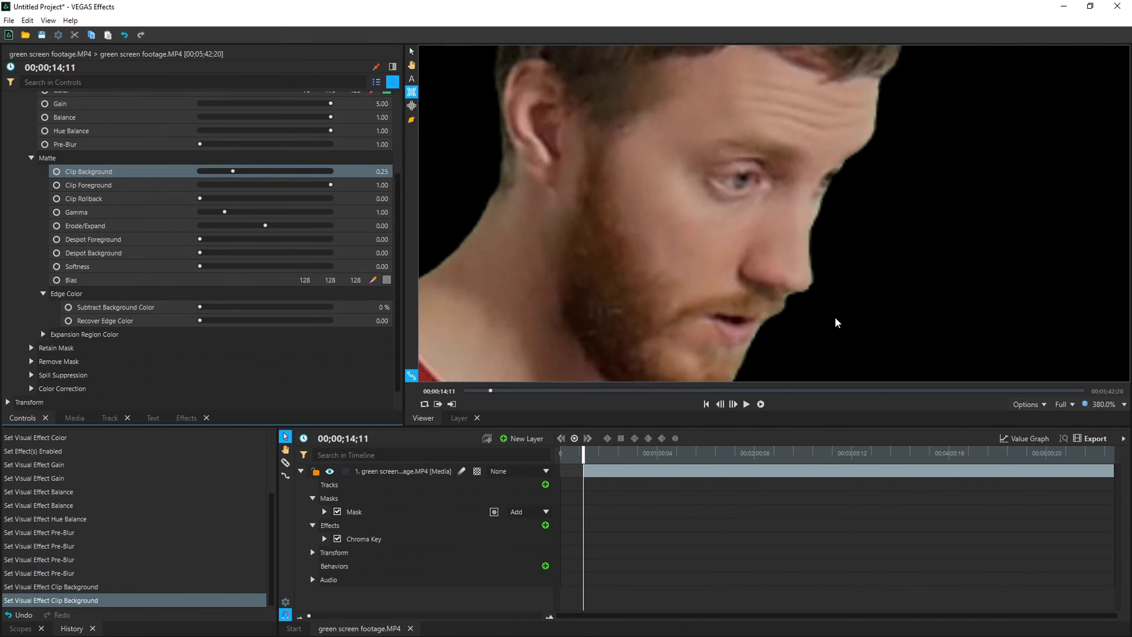
scroll(776, 337, down, 1)
drag(776, 338, 735, 377)
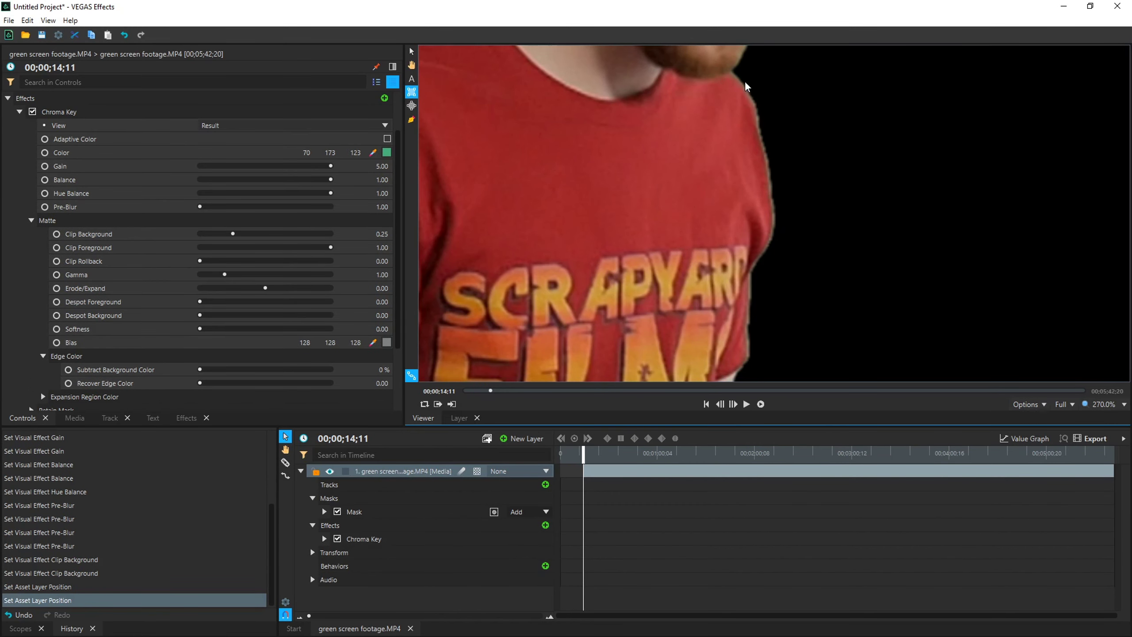
drag(332, 249, 205, 263)
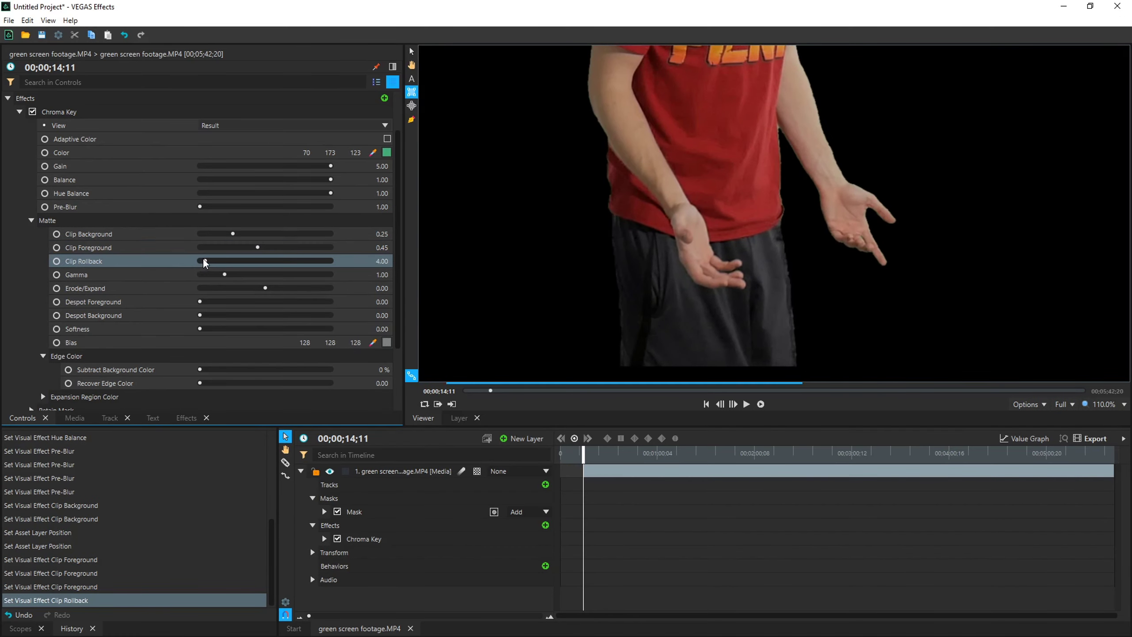
Reset Clip Rollback to 1.00, test Gamma at 0.01 and 5.00, then restore 1.00.
mouse_move(207, 263)
mouse_down()
mouse_move(296, 261)
mouse_move(202, 266)
mouse_up()
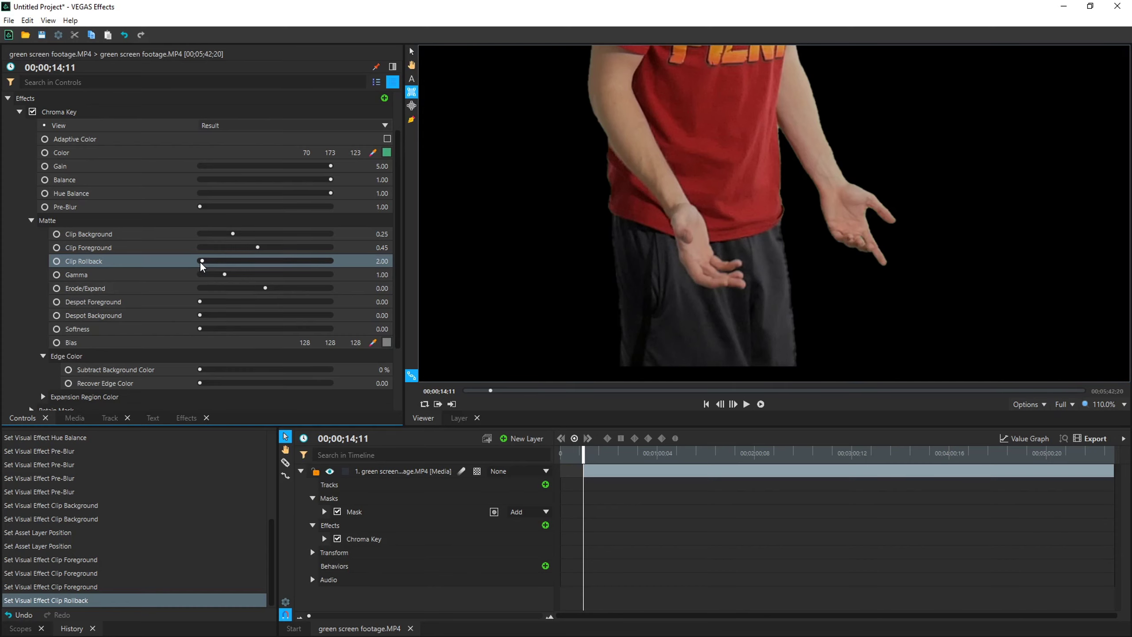
drag(202, 266, 200, 274)
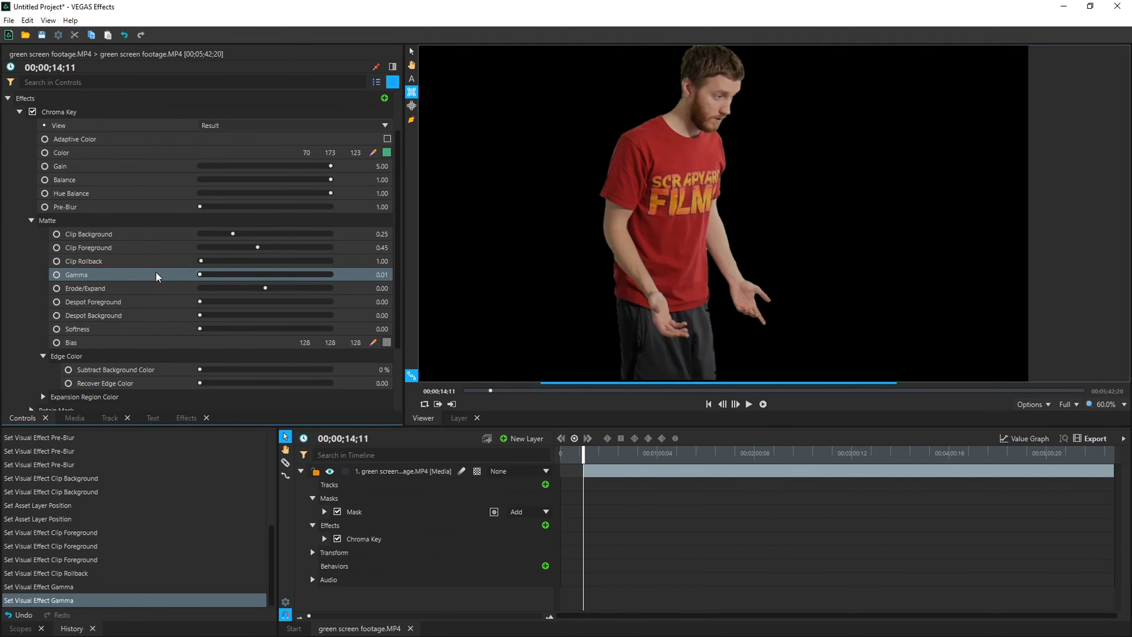
scroll(745, 119, up, 6)
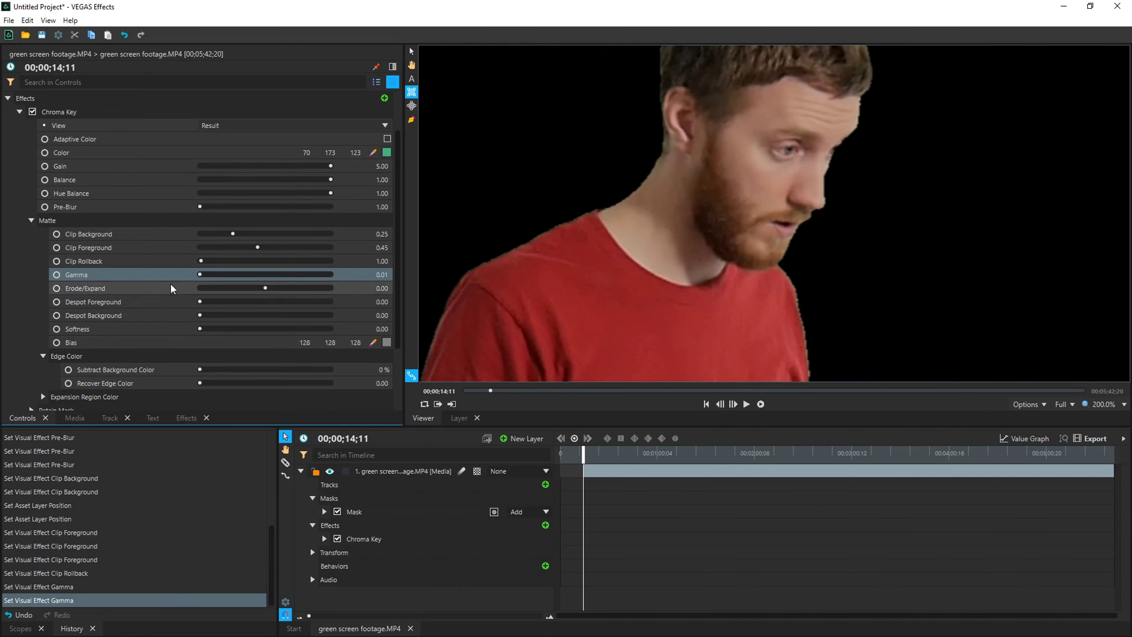
drag(200, 274, 329, 274)
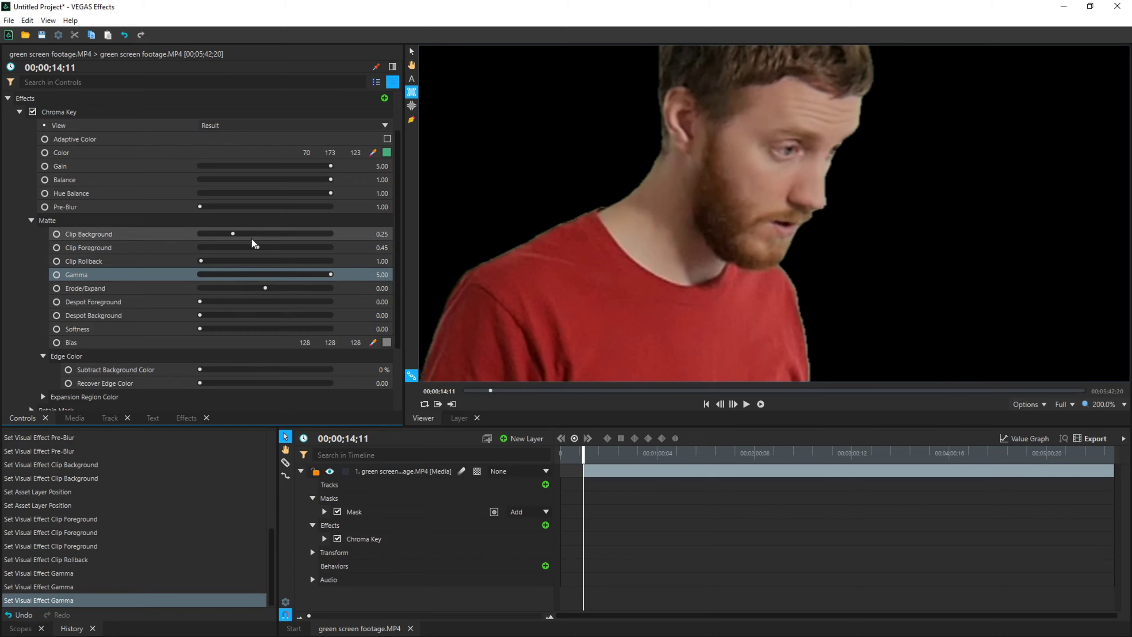
drag(331, 275, 287, 275)
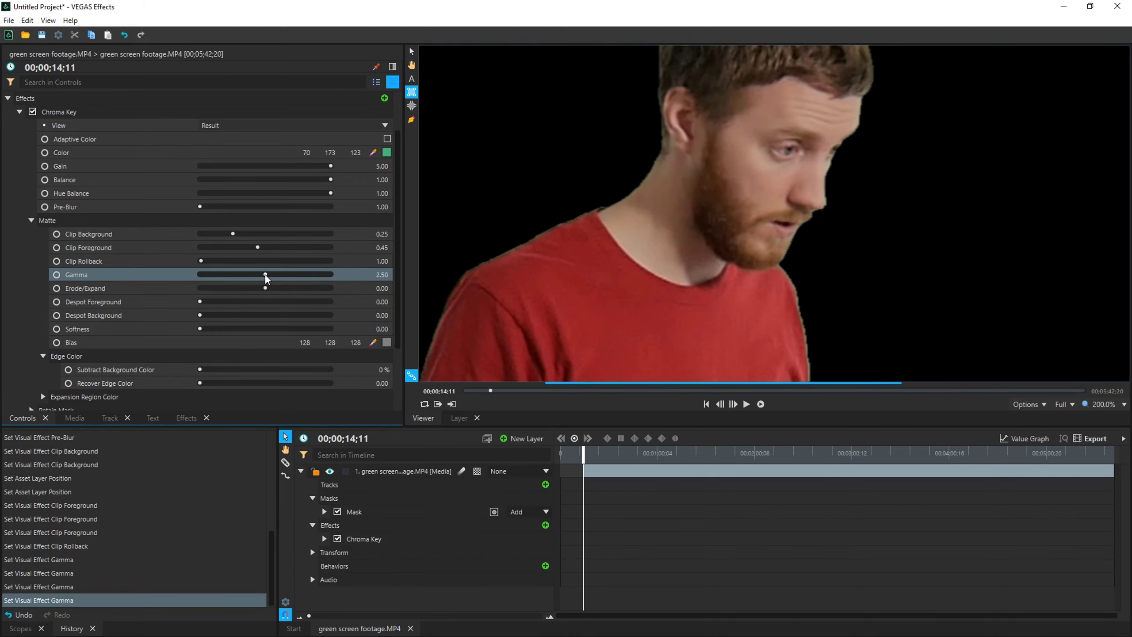
mouse_move(240, 276)
mouse_down()
mouse_move(226, 275)
mouse_move(240, 289)
mouse_move(286, 289)
mouse_move(256, 289)
mouse_up()
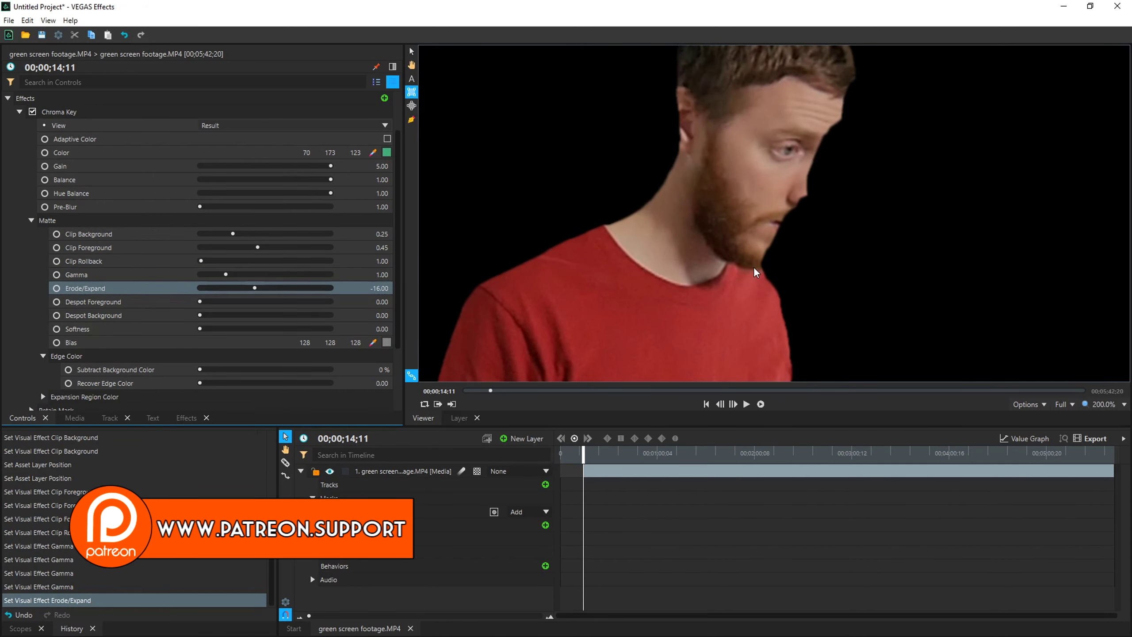
mouse_move(252, 295)
mouse_down()
mouse_move(280, 295)
mouse_move(268, 296)
mouse_up()
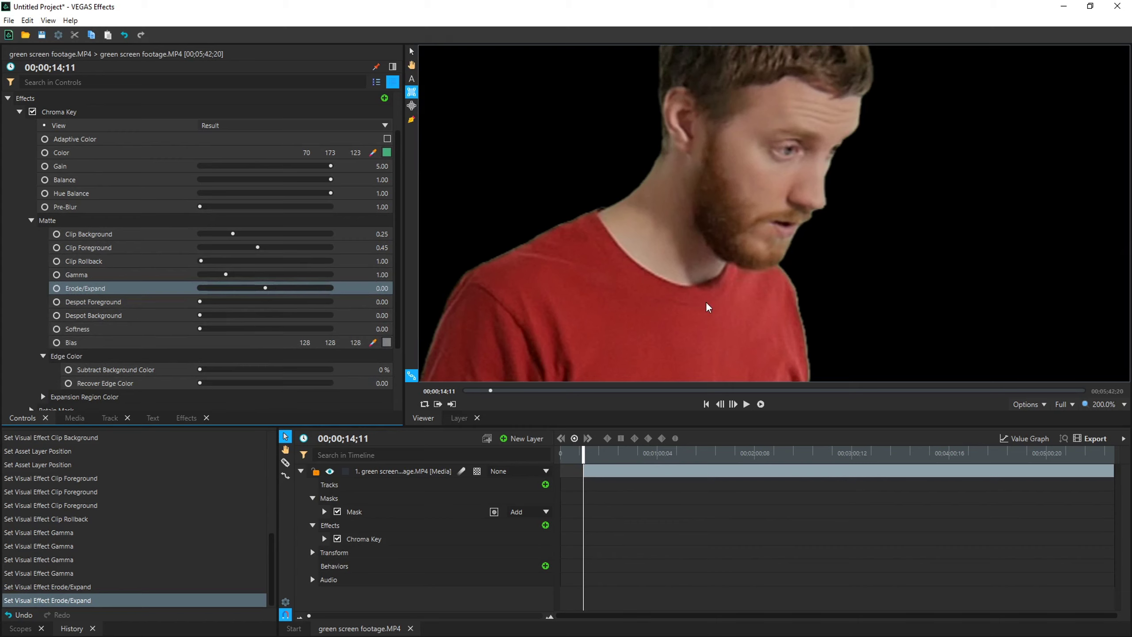
scroll(203, 223, down, 2)
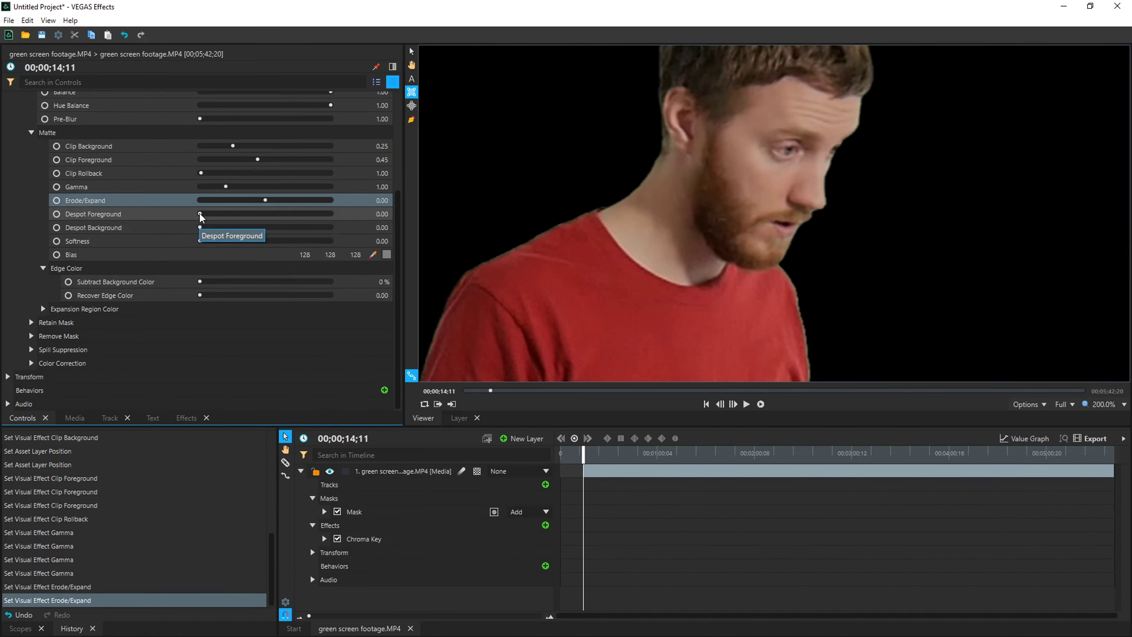
click(201, 215)
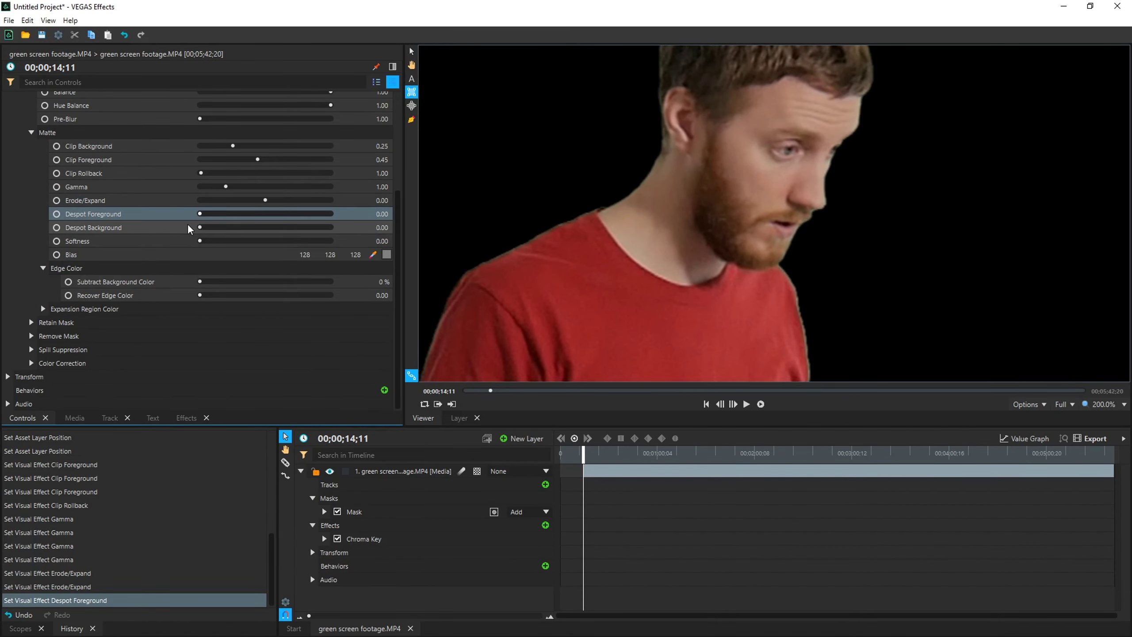
mouse_move(200, 225)
mouse_down()
mouse_move(273, 227)
mouse_move(181, 233)
mouse_move(196, 236)
mouse_up()
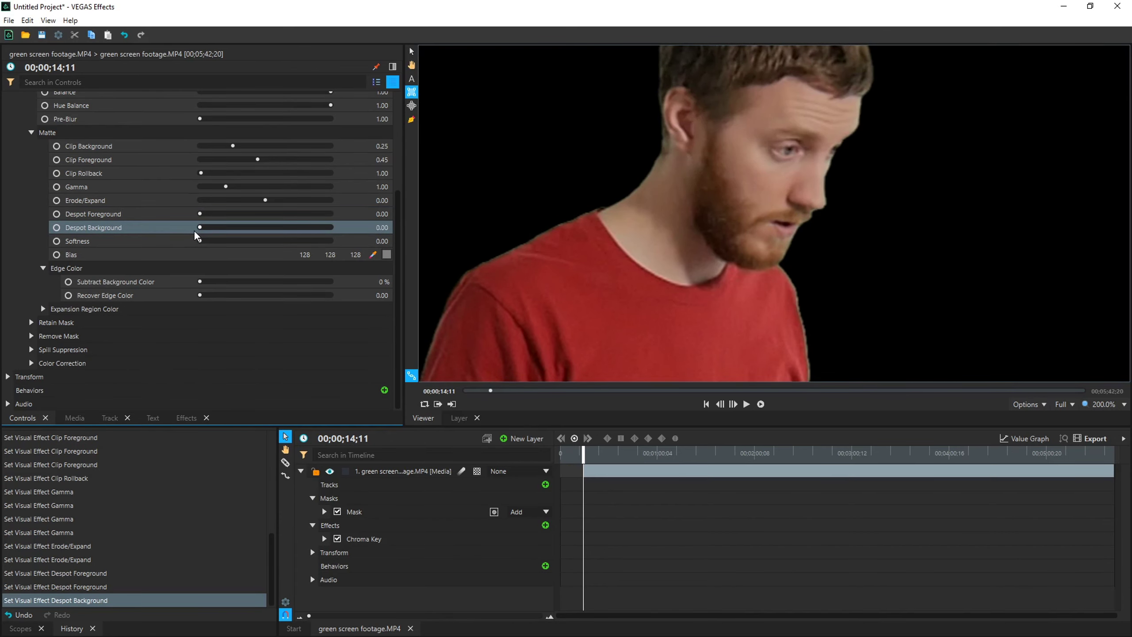
scroll(833, 336, up, 4)
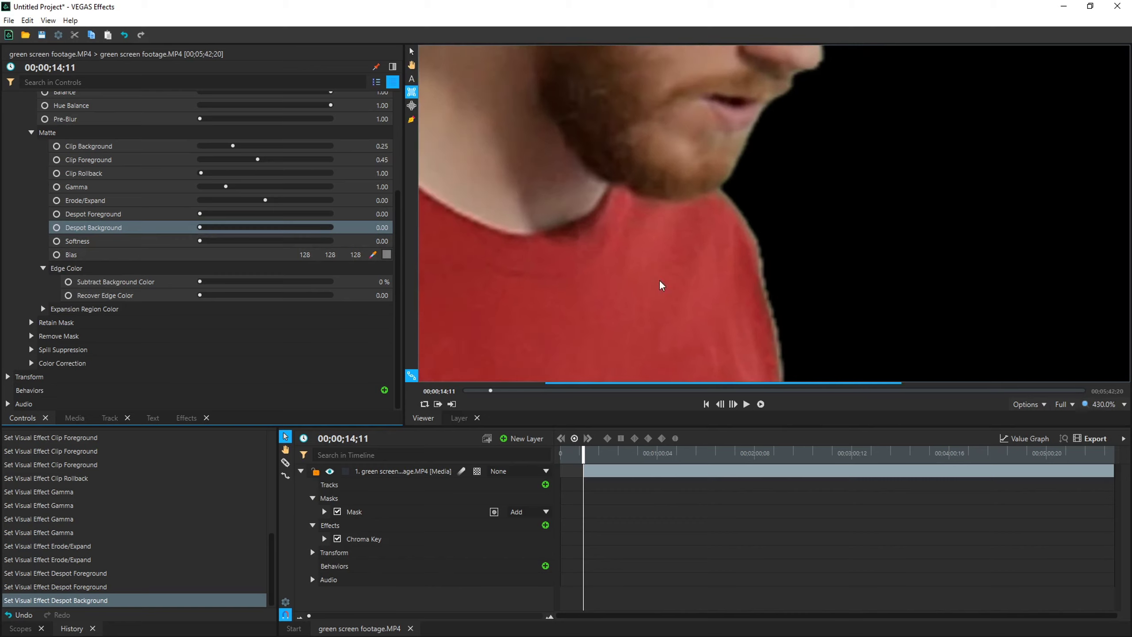
Set Despot Background to 2.00, zooming the viewer to check the green fringe.
mouse_move(201, 229)
mouse_down()
mouse_move(323, 225)
mouse_move(201, 231)
mouse_up()
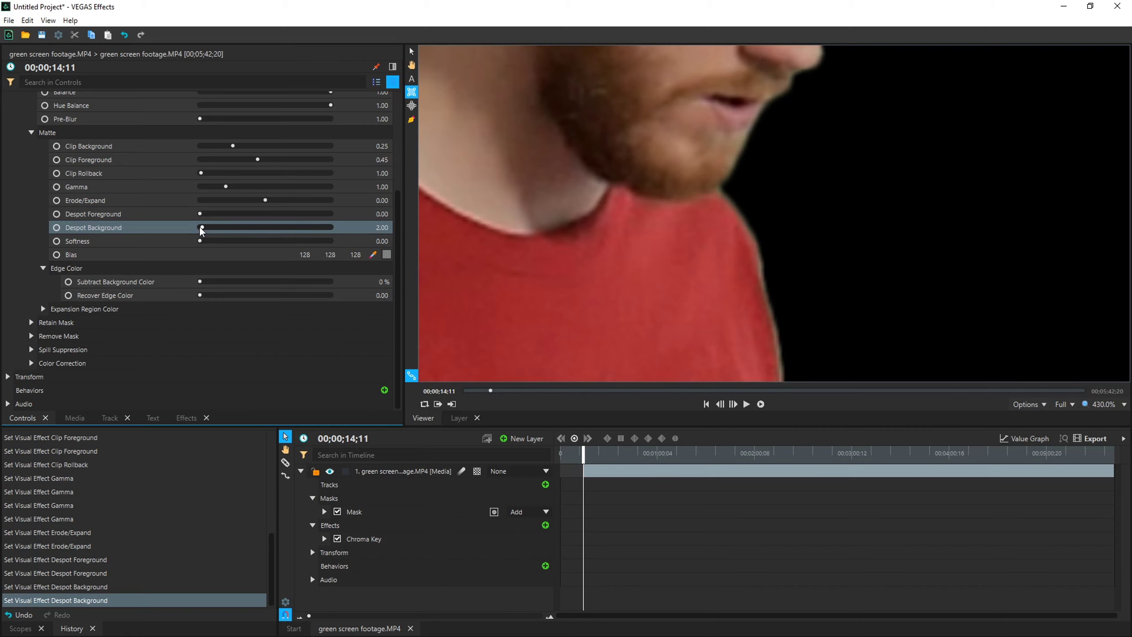
scroll(763, 278, down, 10)
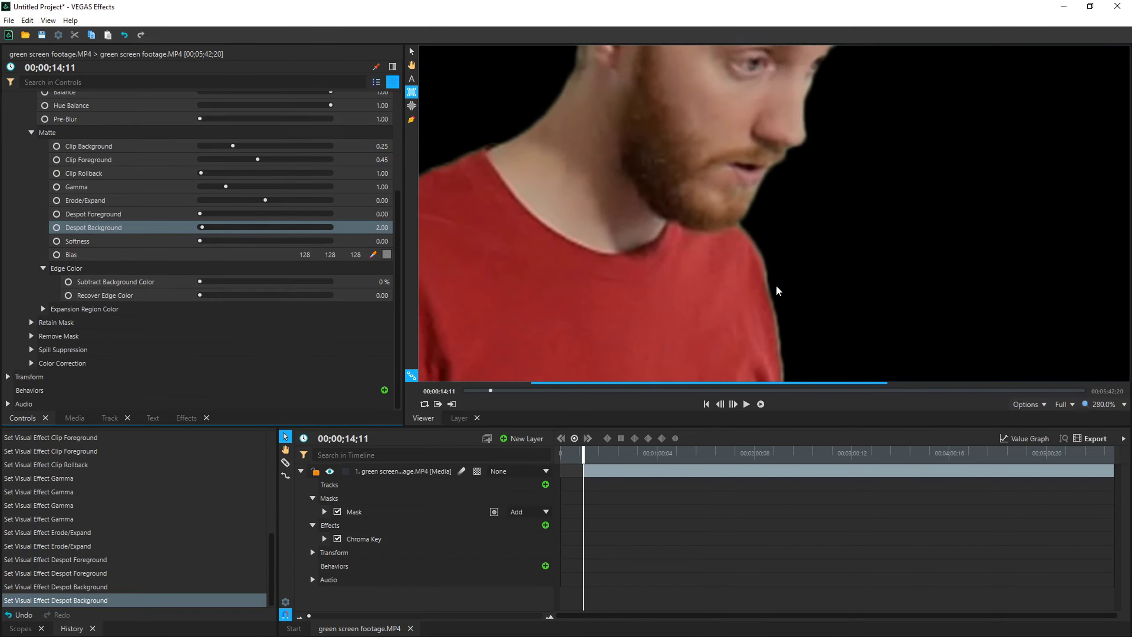
scroll(753, 286, up, 5)
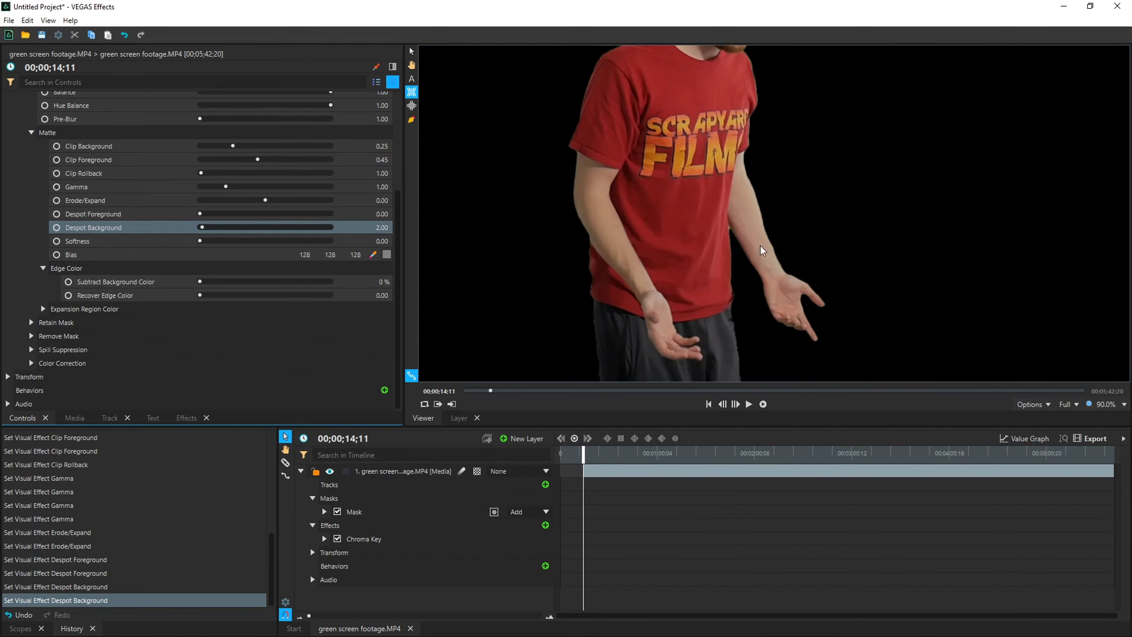
scroll(763, 253, down, 2)
scroll(758, 312, up, 3)
scroll(742, 83, up, 2)
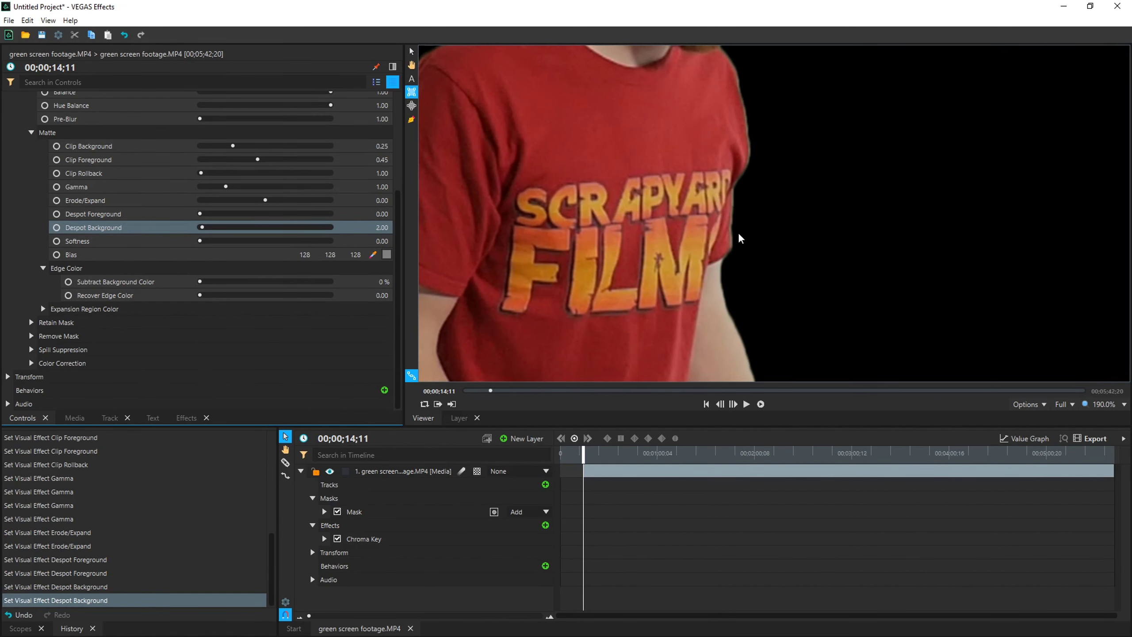
scroll(740, 238, up, 3)
drag(201, 241, 203, 242)
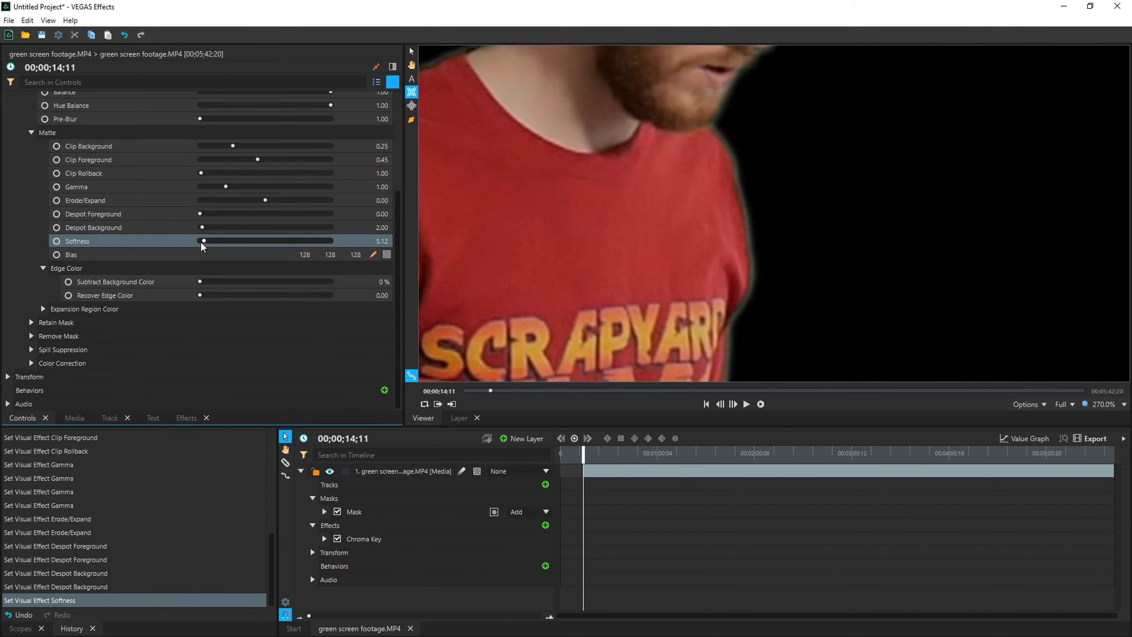
Bring the matte Softness down and enter 0.25 as its value.
drag(203, 242, 200, 243)
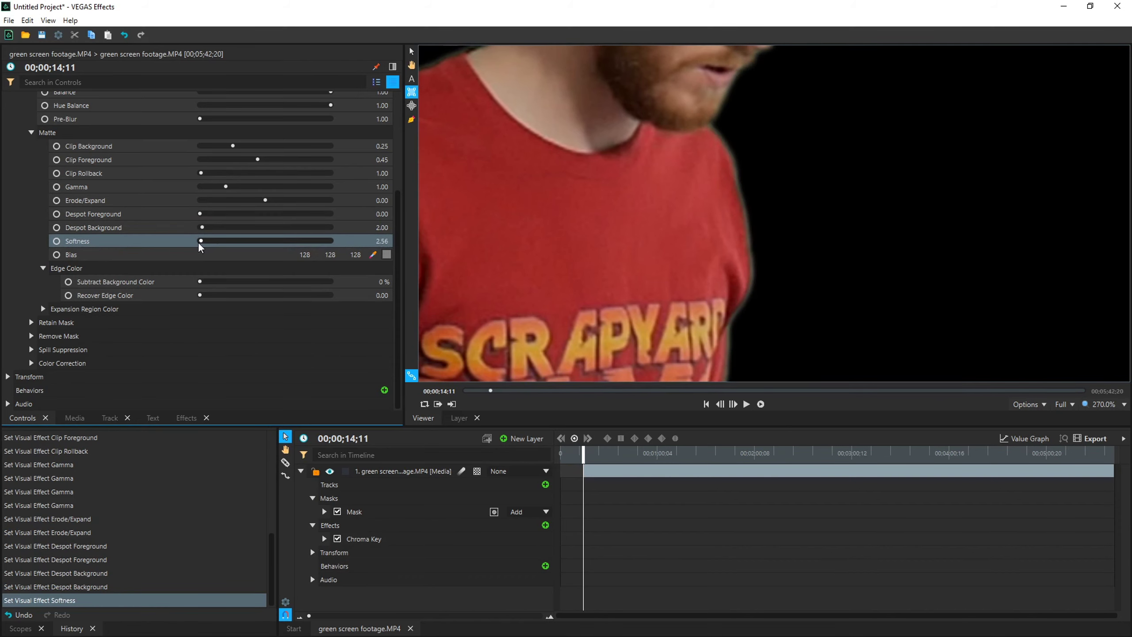
drag(200, 248, 200, 247)
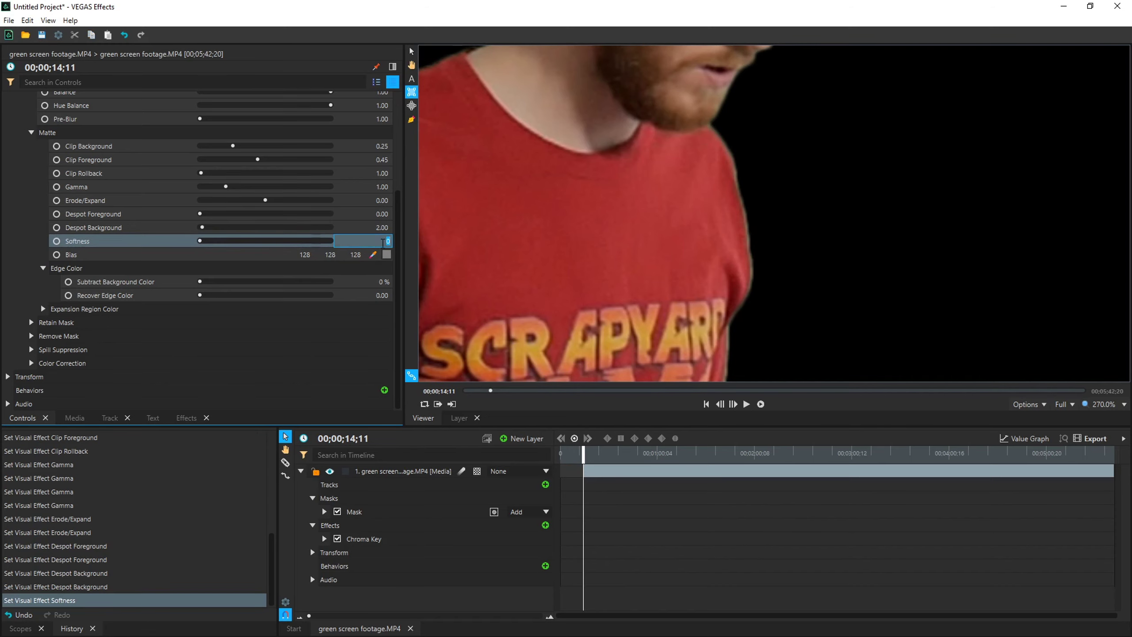
key(Return)
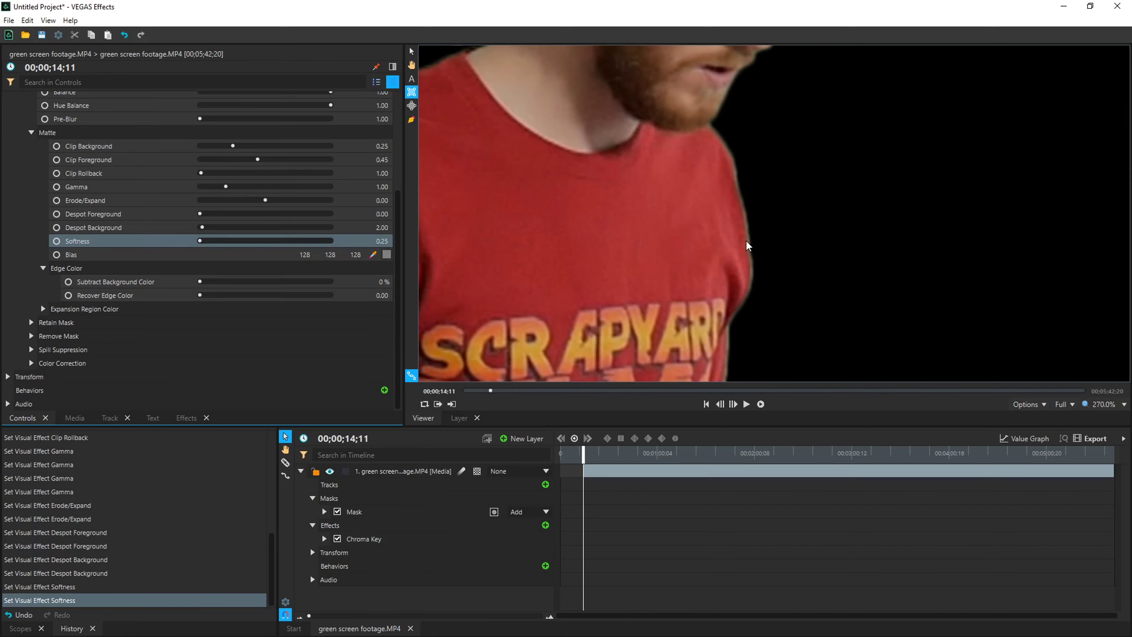
scroll(747, 268, down, 4)
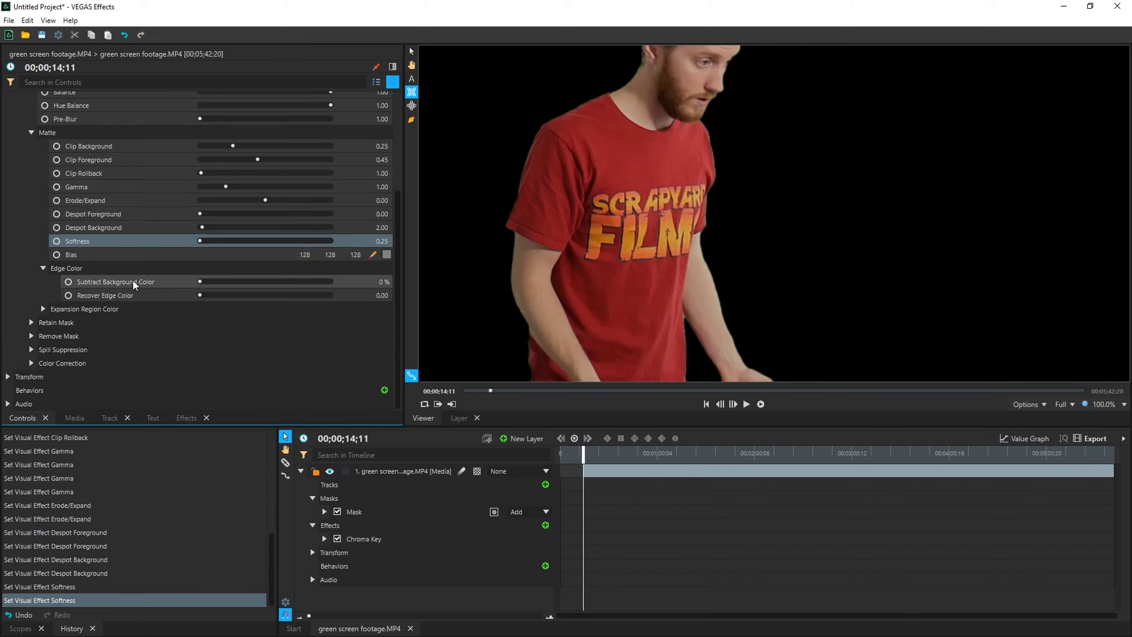
Try Subtract Background Color at 0% and 100%, then settle it at 20%.
scroll(737, 92, up, 2)
scroll(738, 92, up, 4)
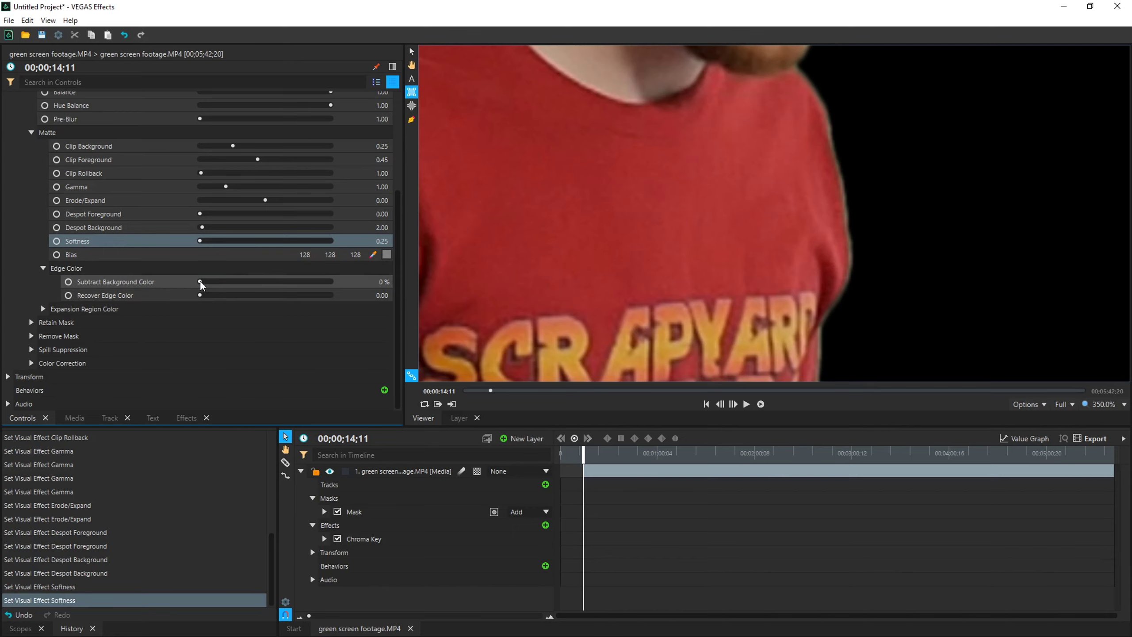
drag(201, 282, 208, 282)
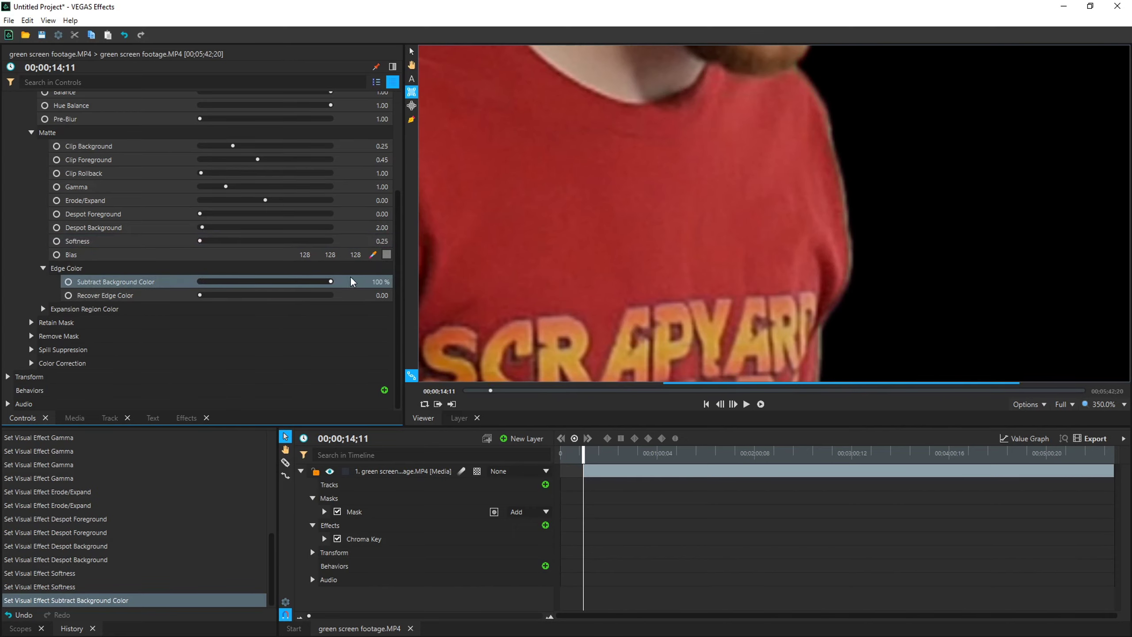
drag(352, 281, 302, 289)
scroll(869, 134, down, 5)
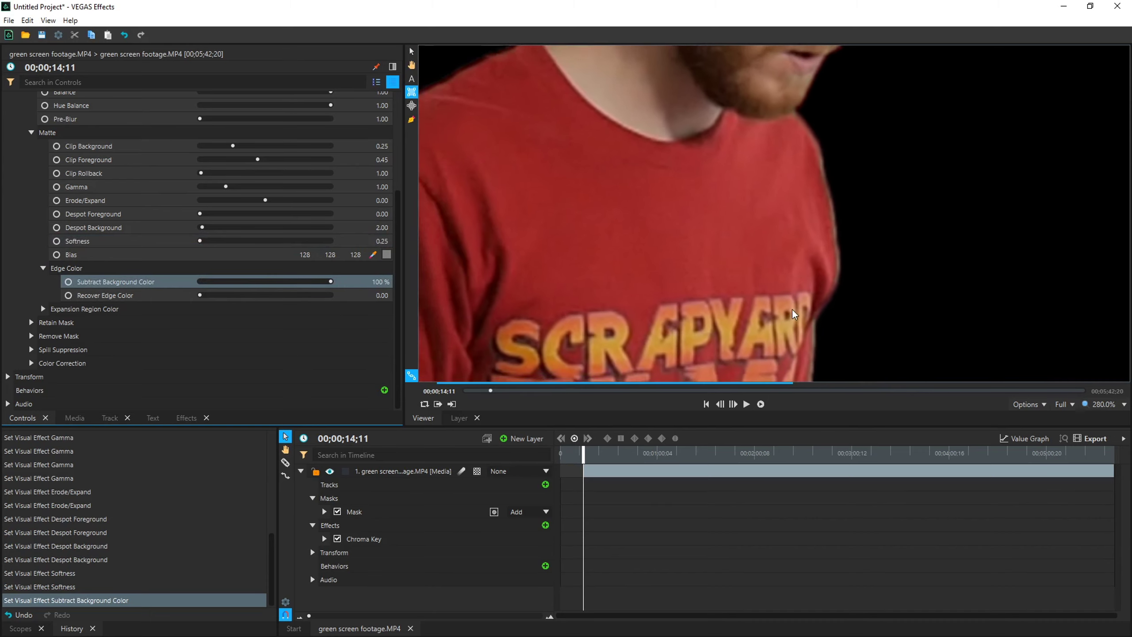
scroll(845, 148, up, 6)
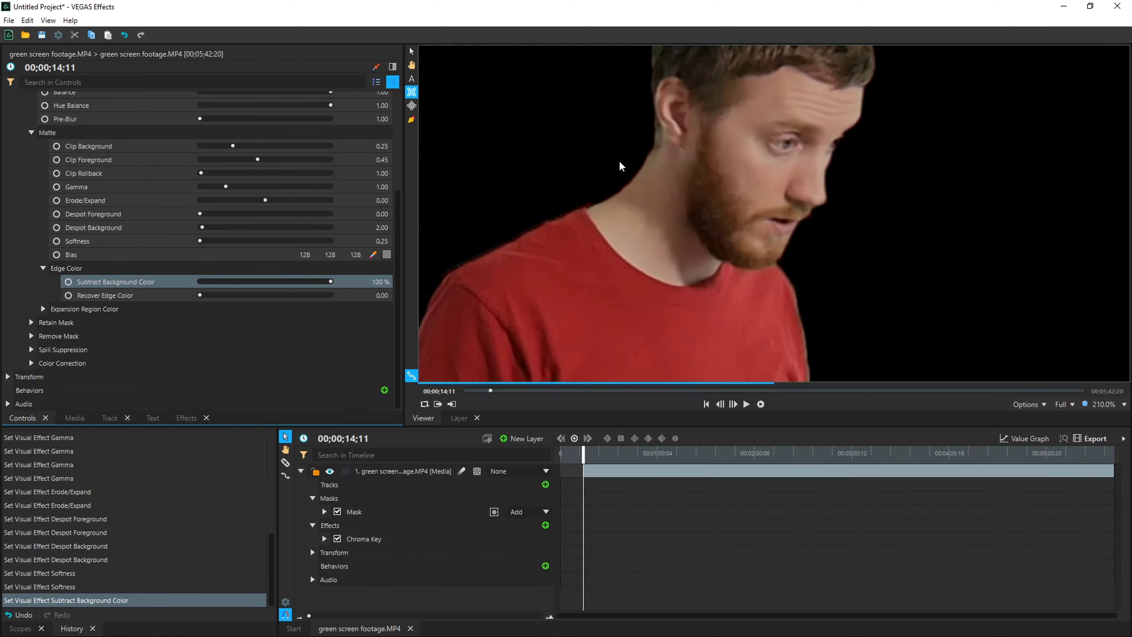
click(328, 284)
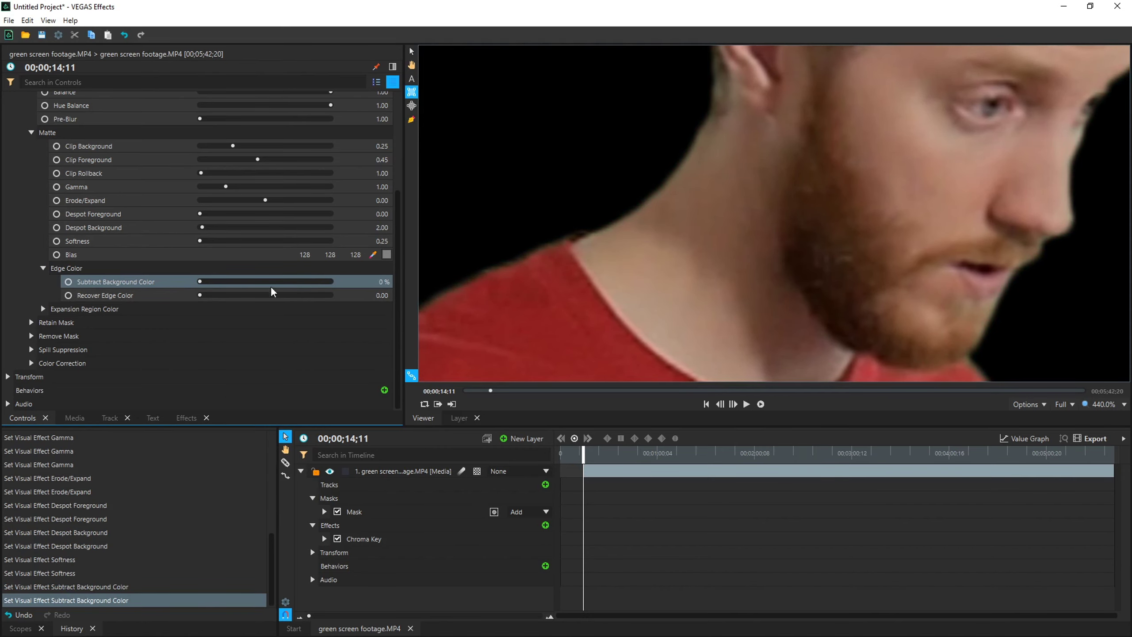
click(204, 281)
drag(262, 281, 227, 289)
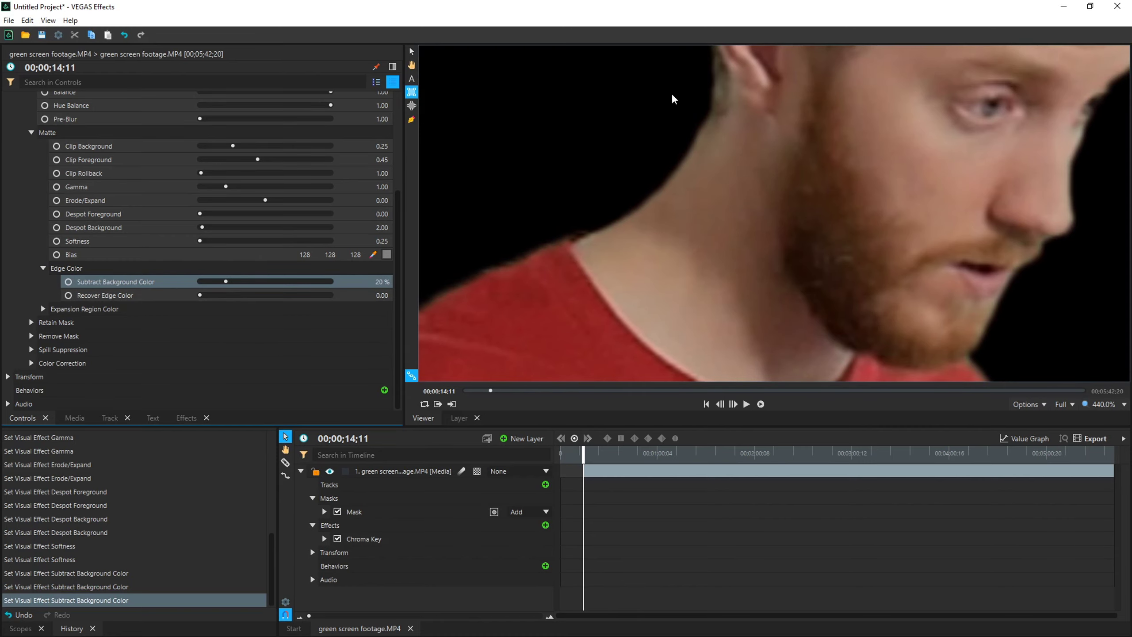
scroll(911, 239, down, 4)
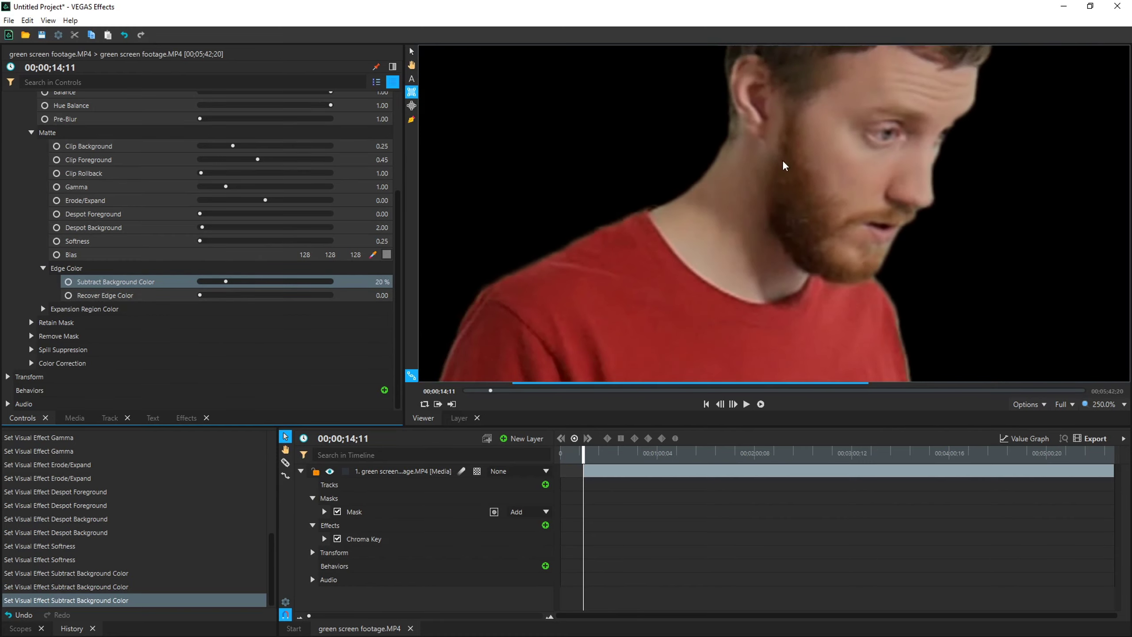
scroll(914, 373, up, 3)
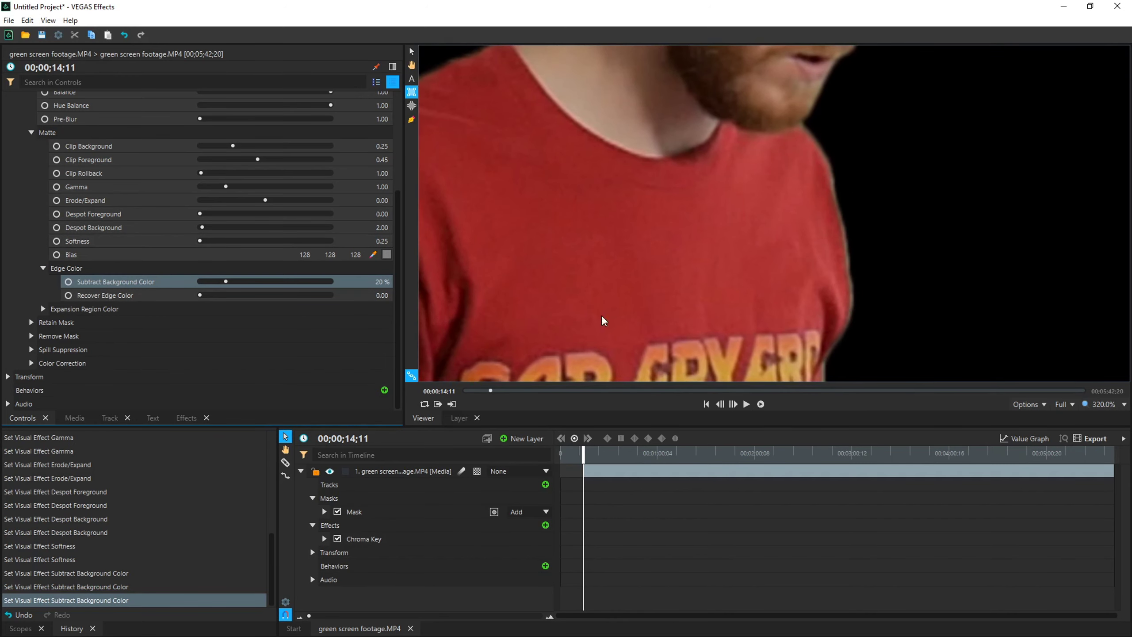
Test Recover Edge Color at 10.00 and 0, then settle it at 0.20.
click(200, 295)
scroll(694, 149, up, 1)
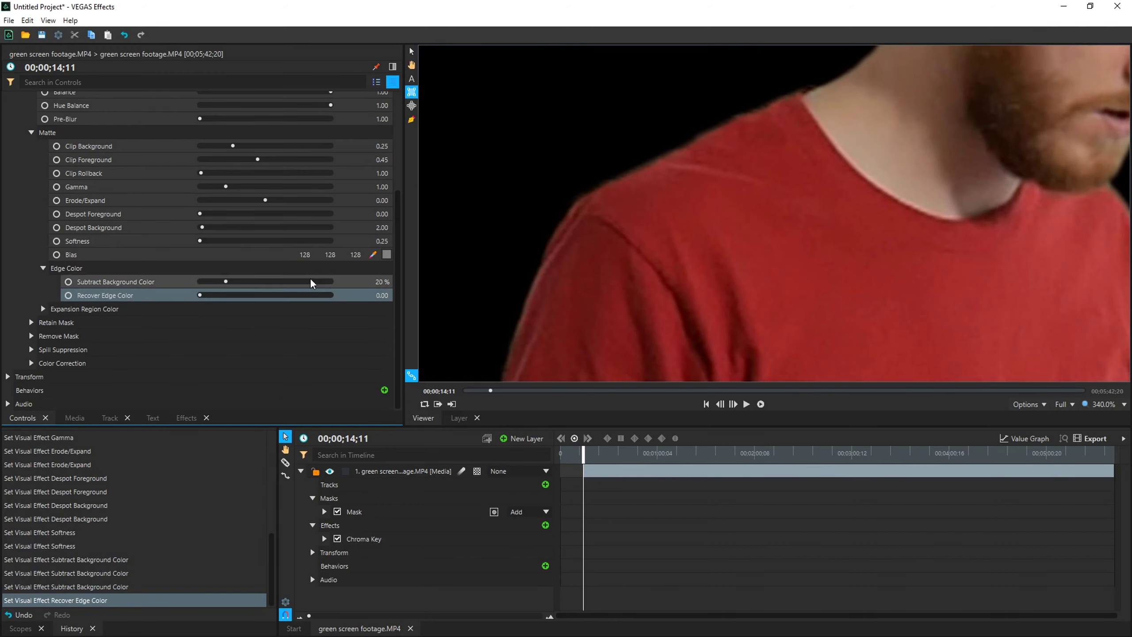
drag(200, 295, 330, 296)
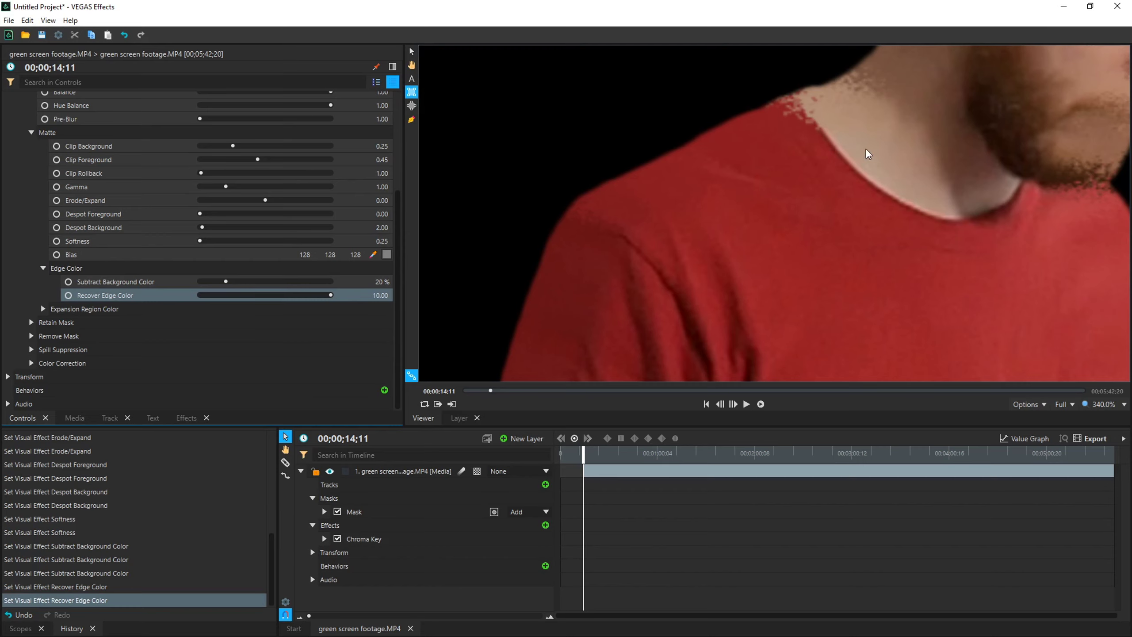
scroll(868, 154, down, 6)
scroll(892, 147, up, 2)
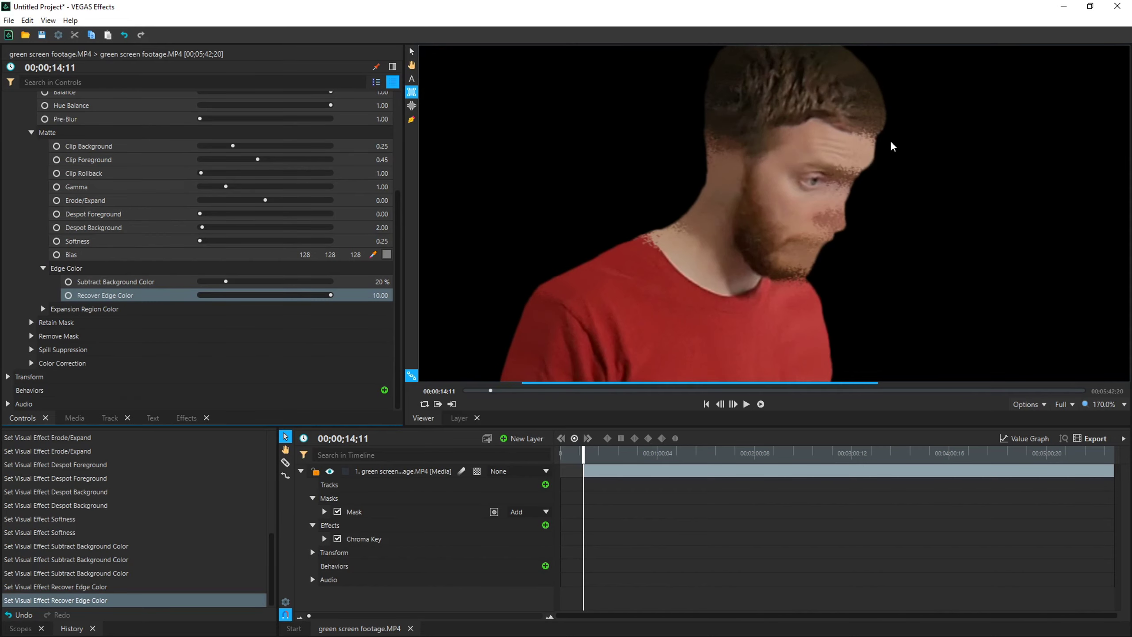
scroll(893, 146, up, 3)
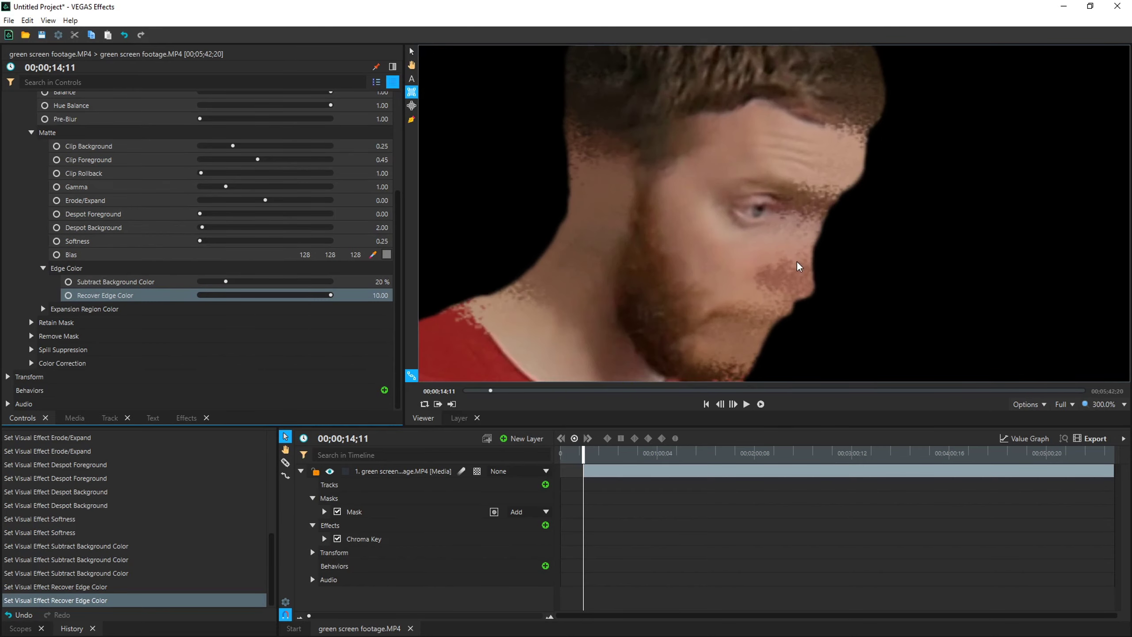
drag(332, 298, 192, 302)
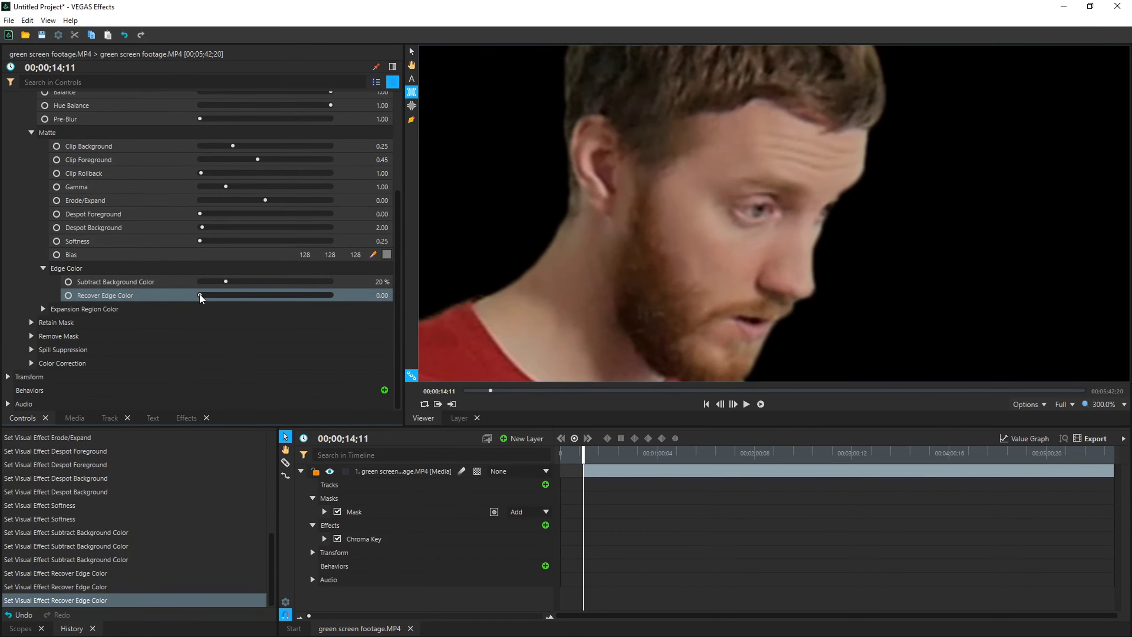
drag(200, 295, 203, 295)
Zoom out the Viewer and play back the keyed clip to review its edges.
scroll(801, 170, down, 5)
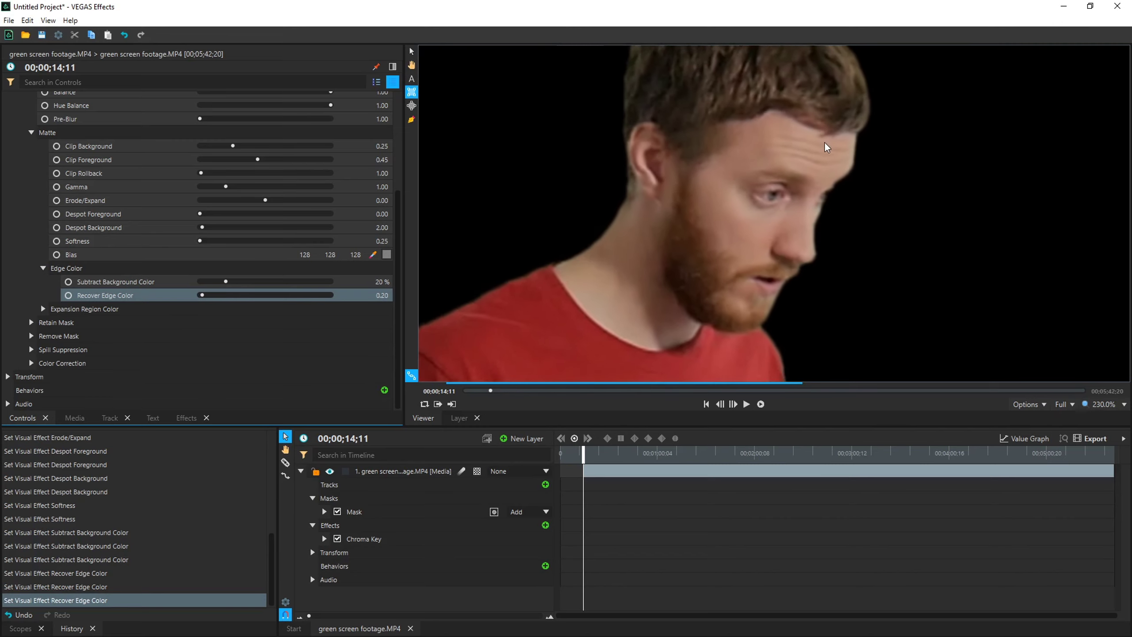
scroll(619, 332, up, 4)
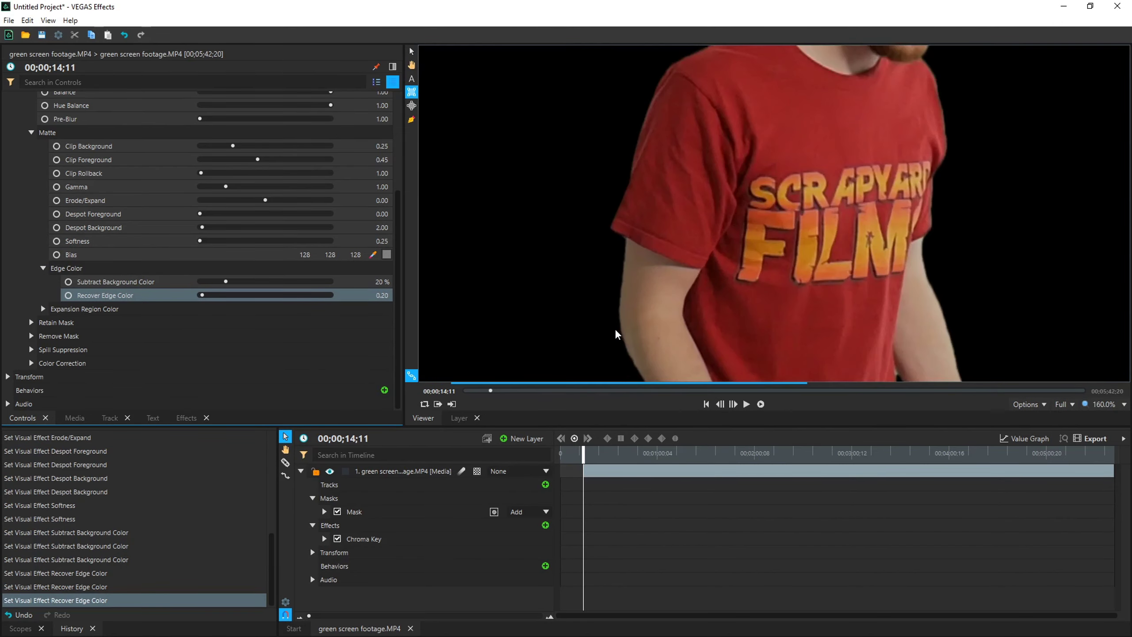
scroll(894, 309, up, 5)
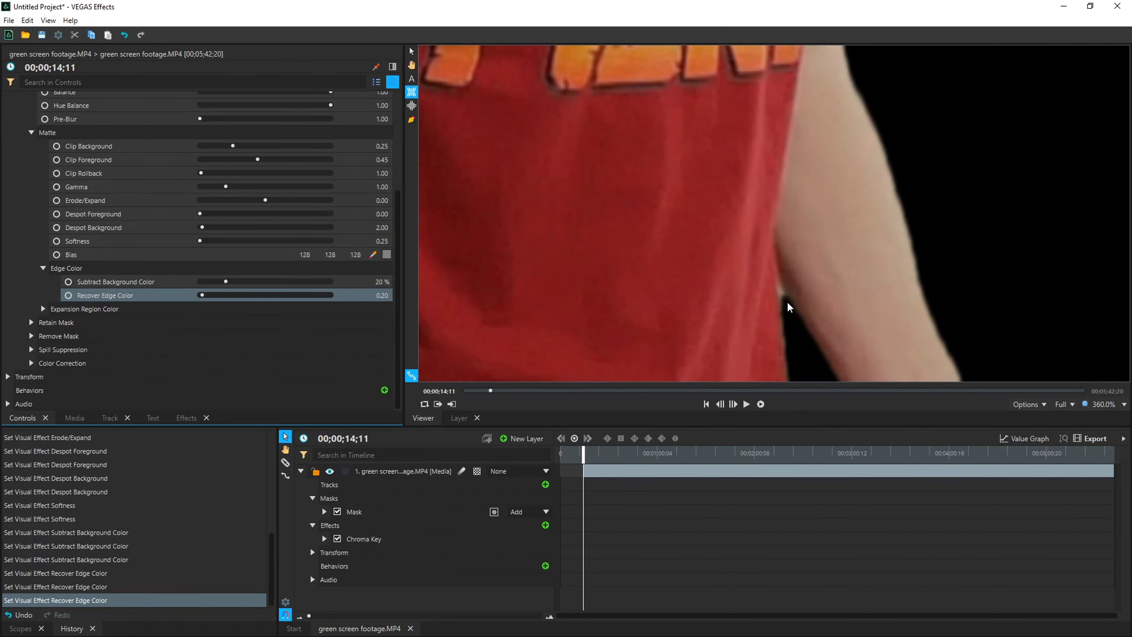
scroll(816, 284, down, 2)
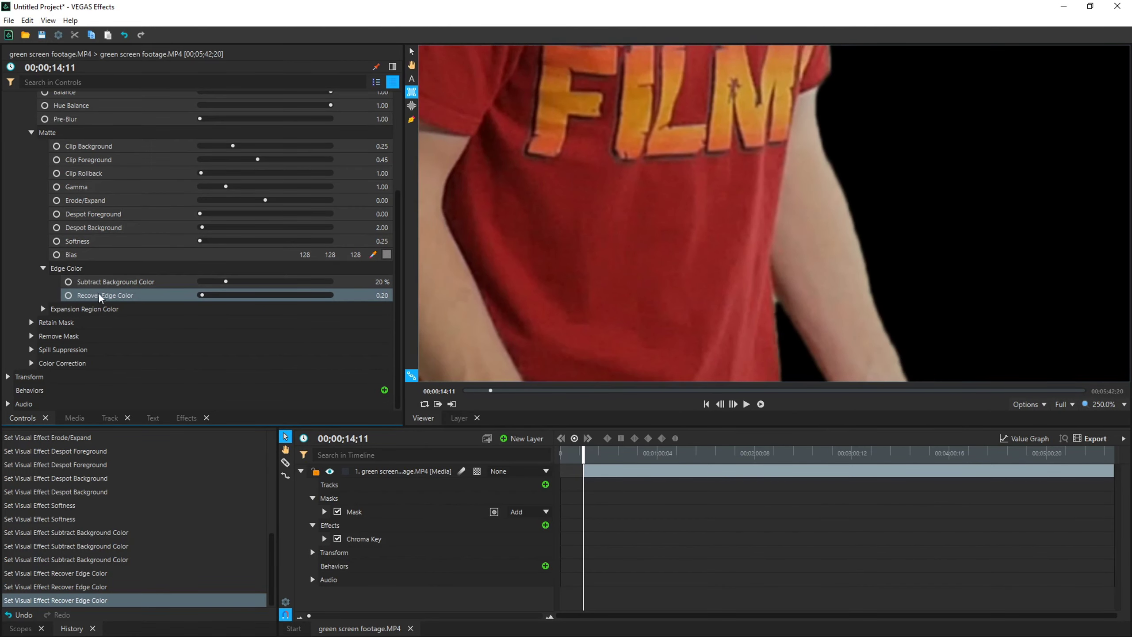
scroll(249, 346, up, 3)
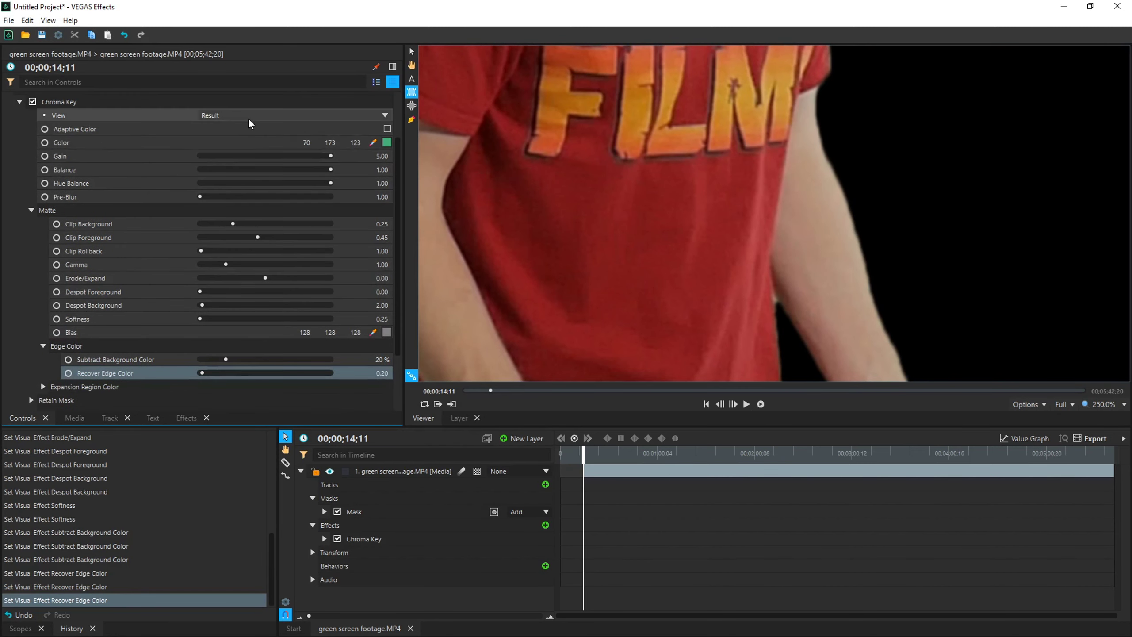
scroll(691, 294, down, 8)
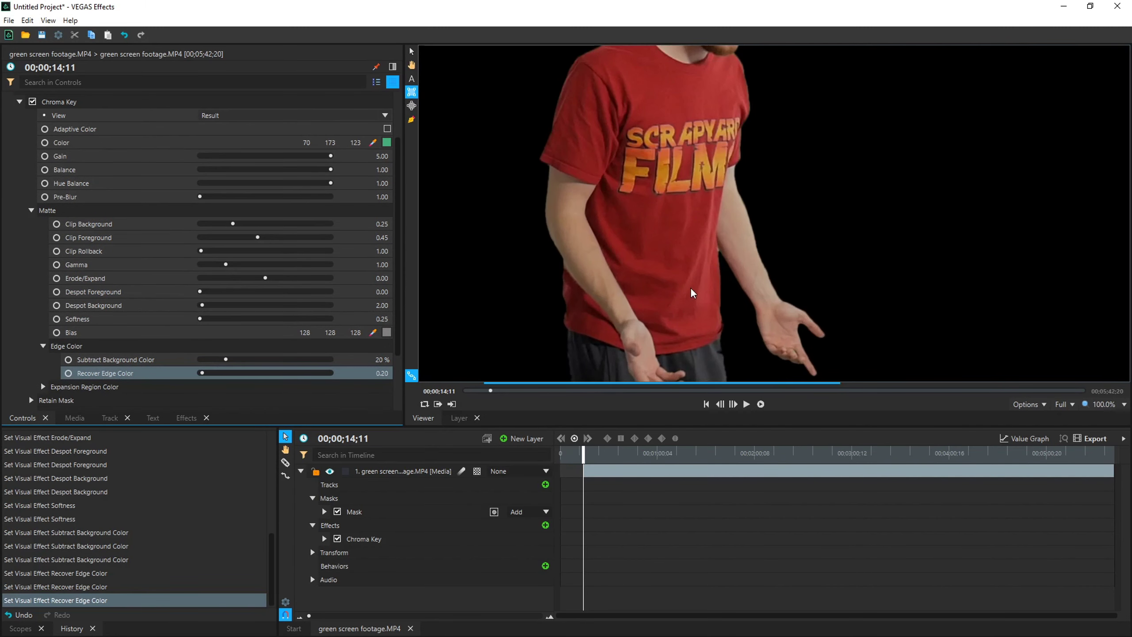
scroll(698, 295, down, 2)
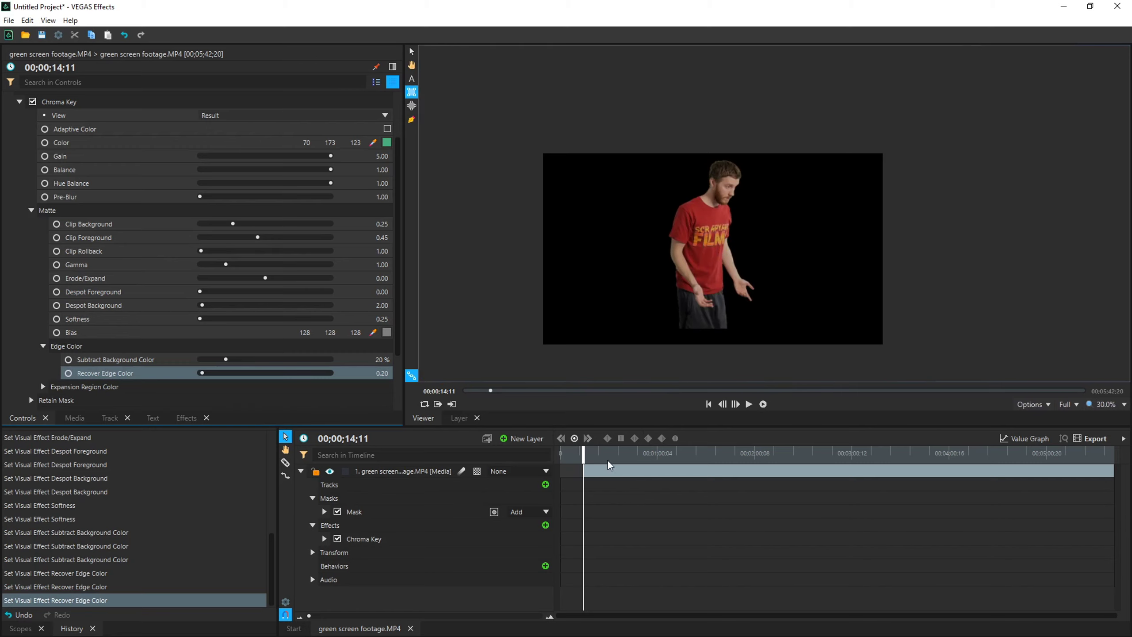
click(749, 404)
Add a cyan plane layer beneath the footage, play it, and return to 24;38.
scroll(731, 200, up, 3)
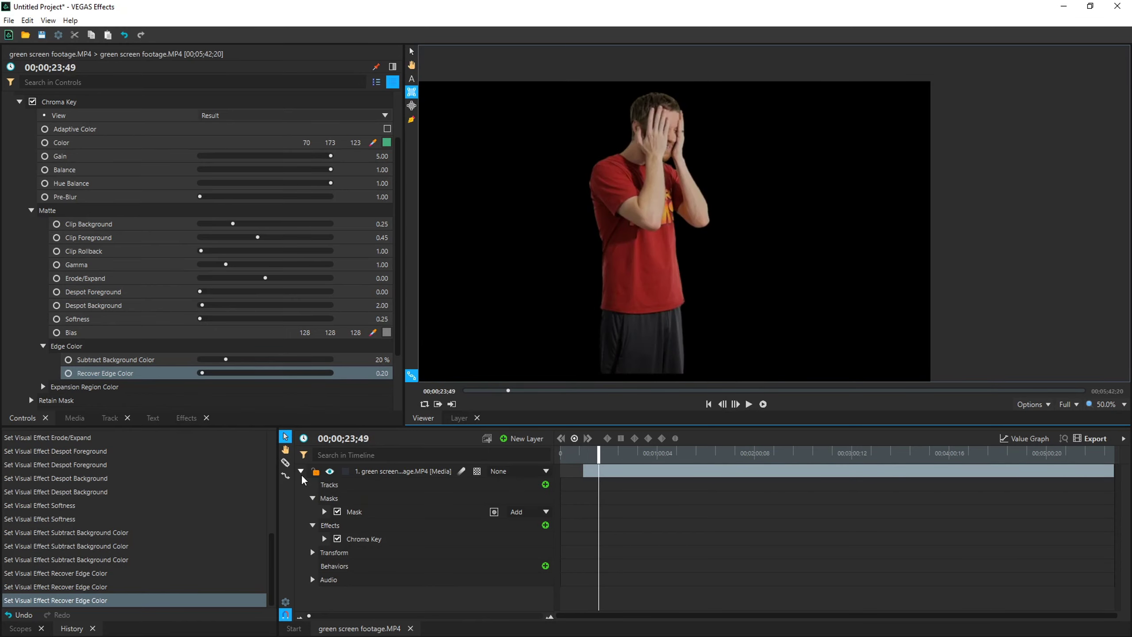
click(300, 471)
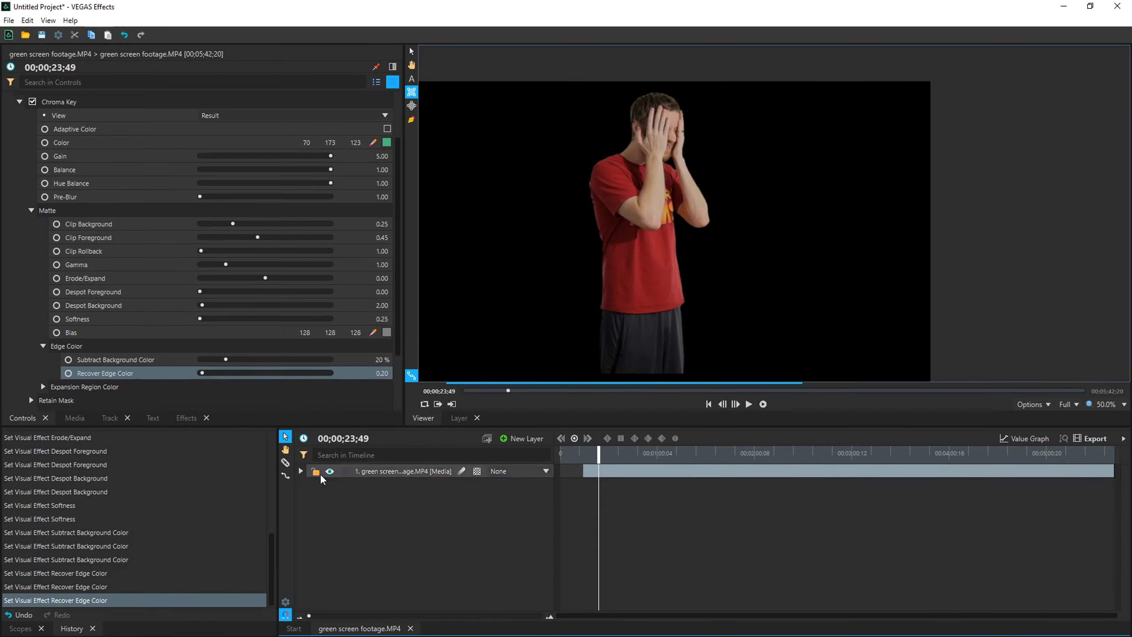
drag(320, 474, 459, 498)
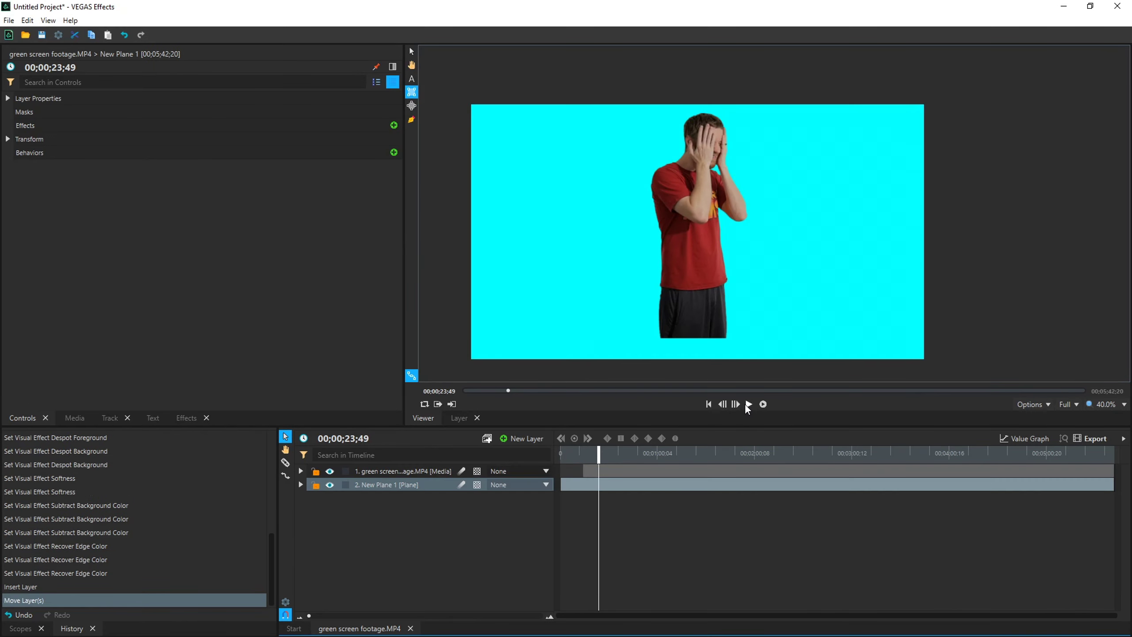
click(745, 404)
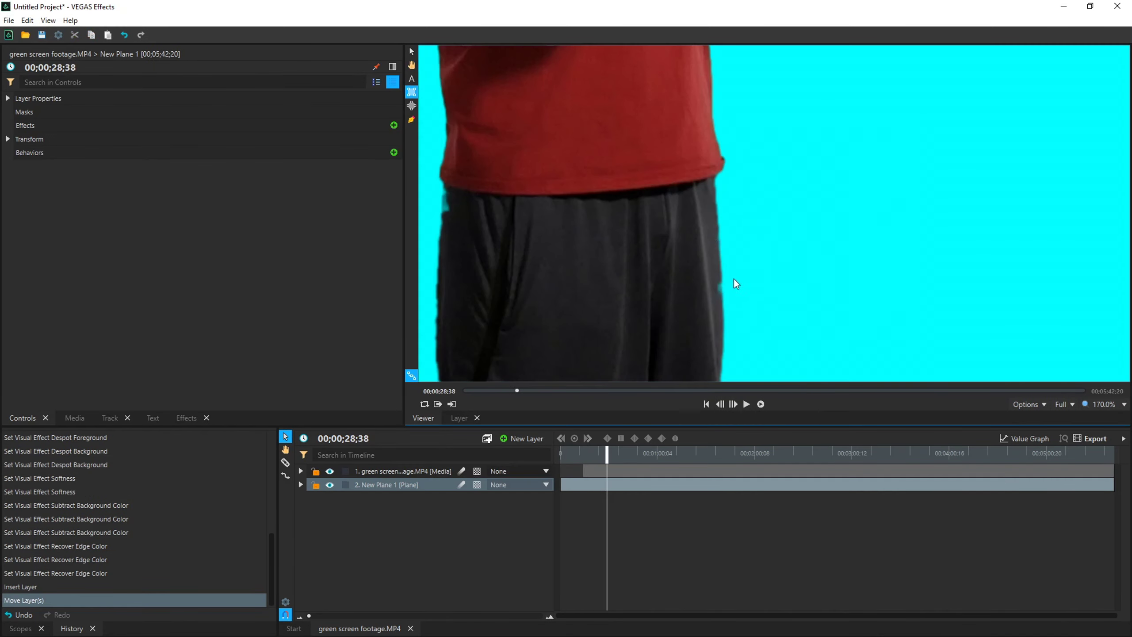
drag(590, 450, 601, 451)
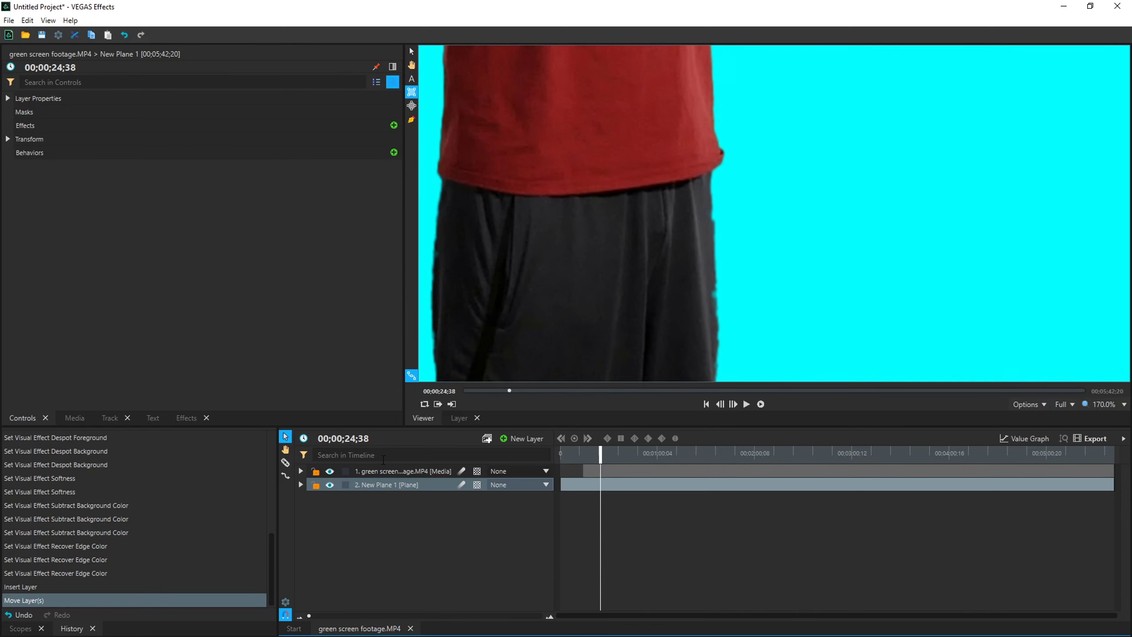
Lower the footage layer's Chroma Key Gain from 5.00 to 4.20, Viewer zoomed to 40%.
click(375, 474)
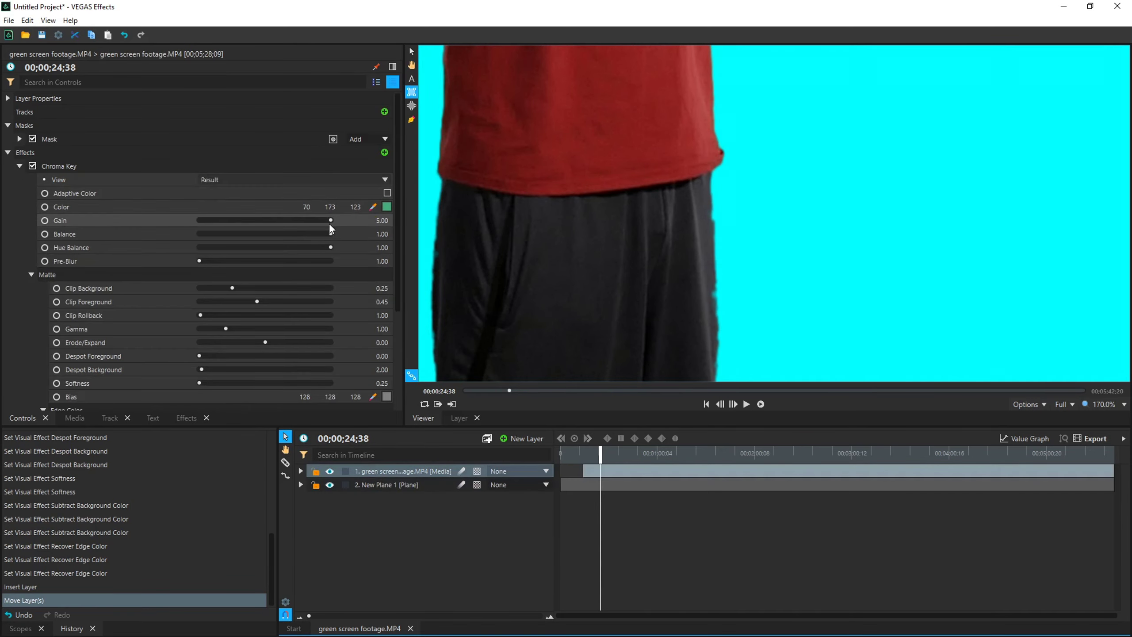
drag(331, 220, 311, 221)
scroll(683, 307, down, 5)
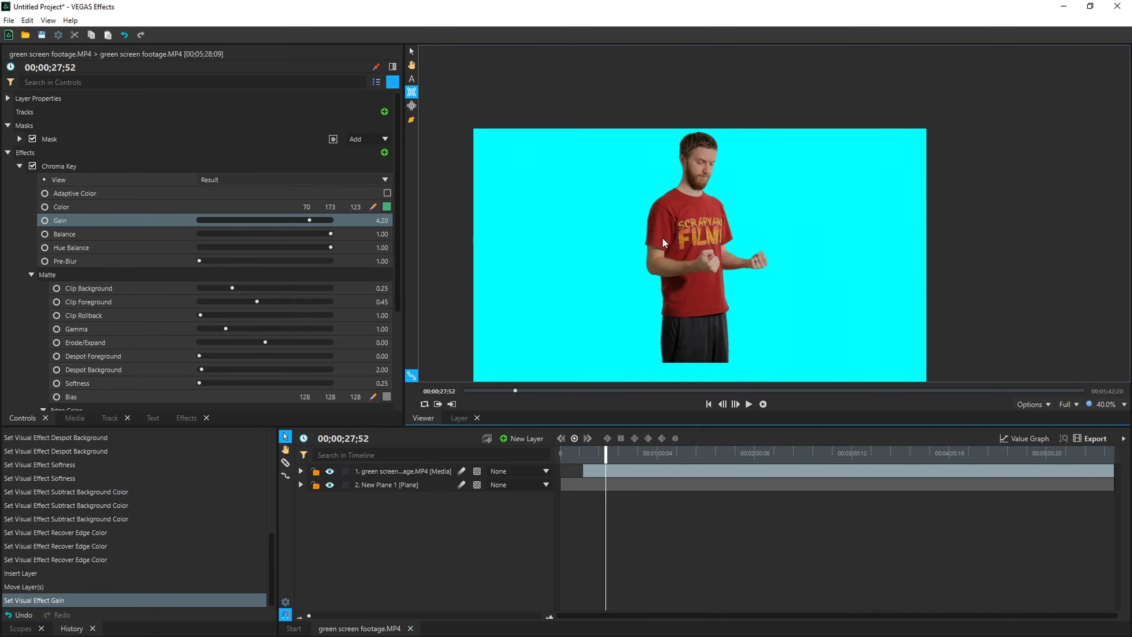
scroll(274, 198, down, 1)
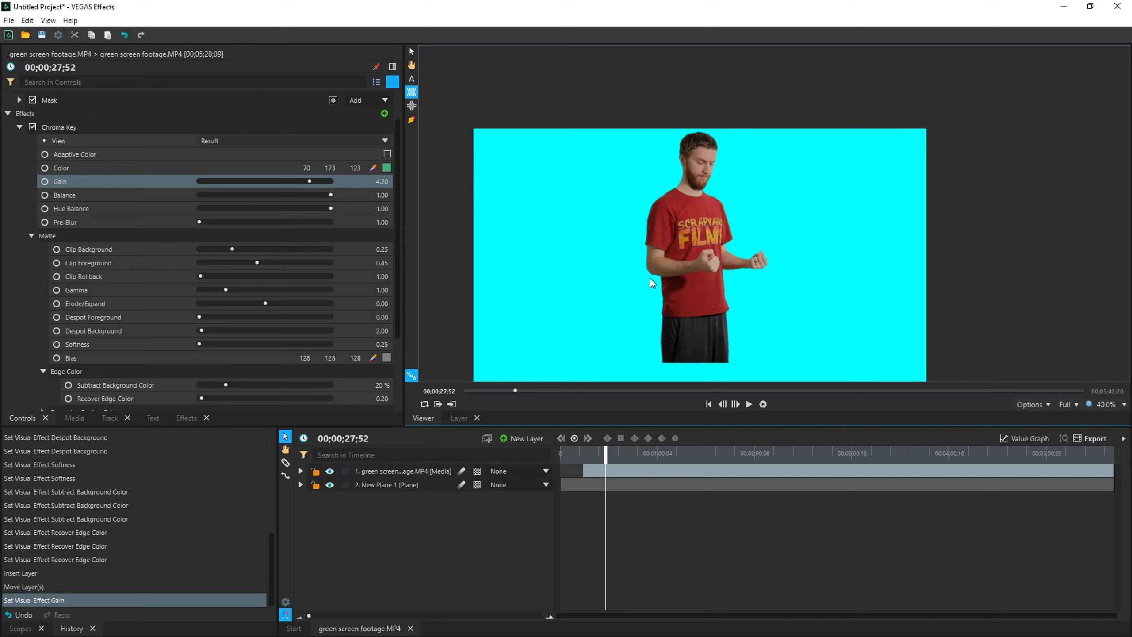
scroll(352, 242, down, 1)
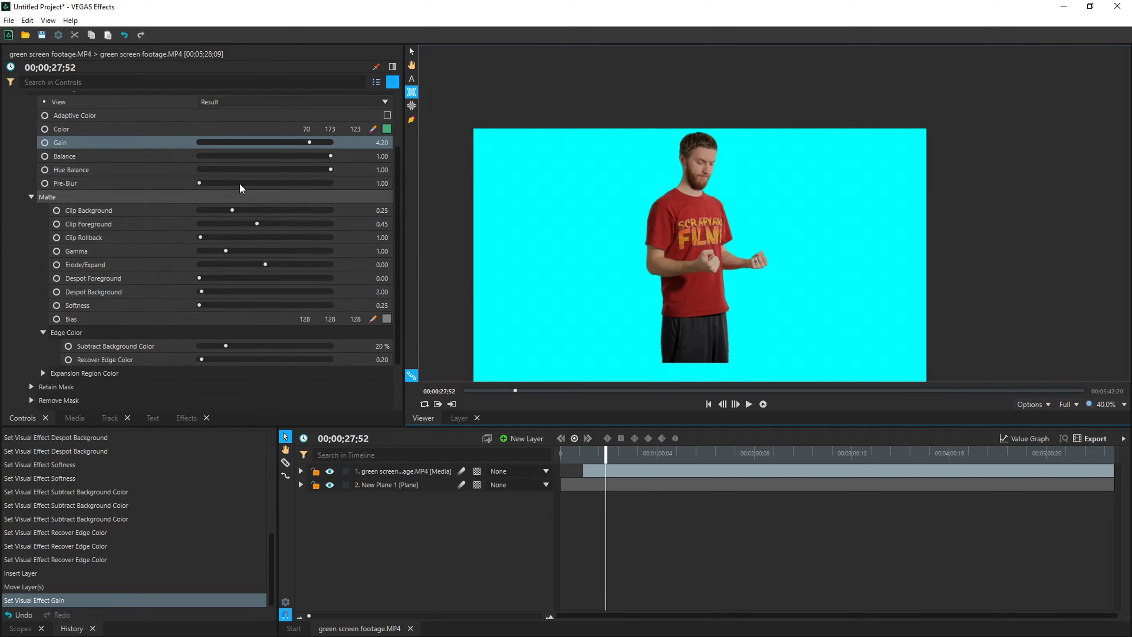
scroll(321, 385, up, 1)
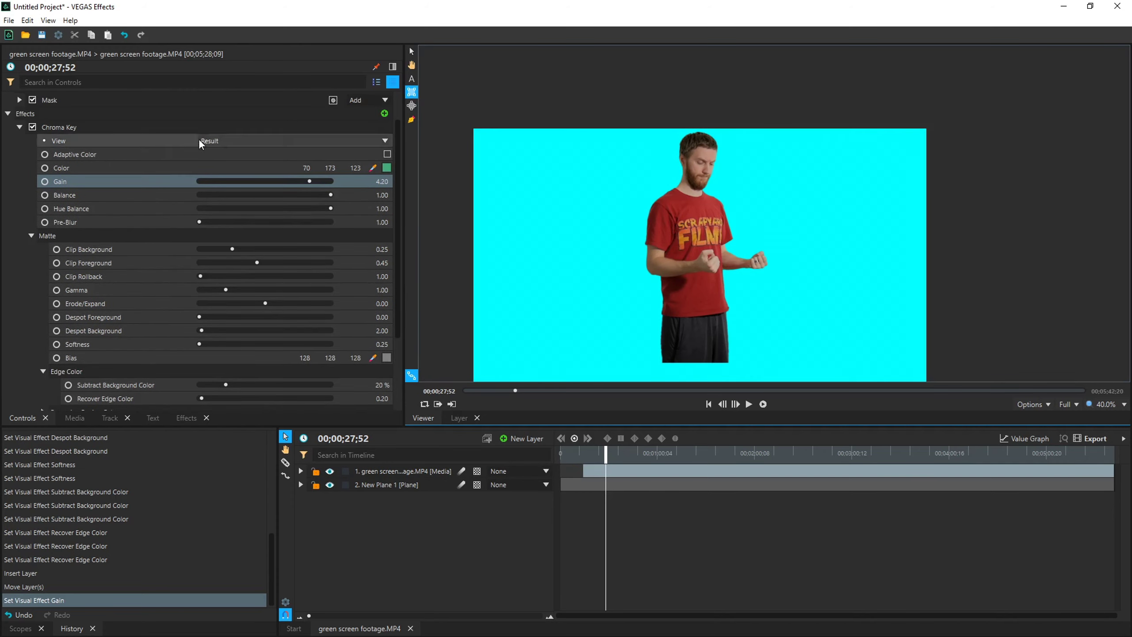